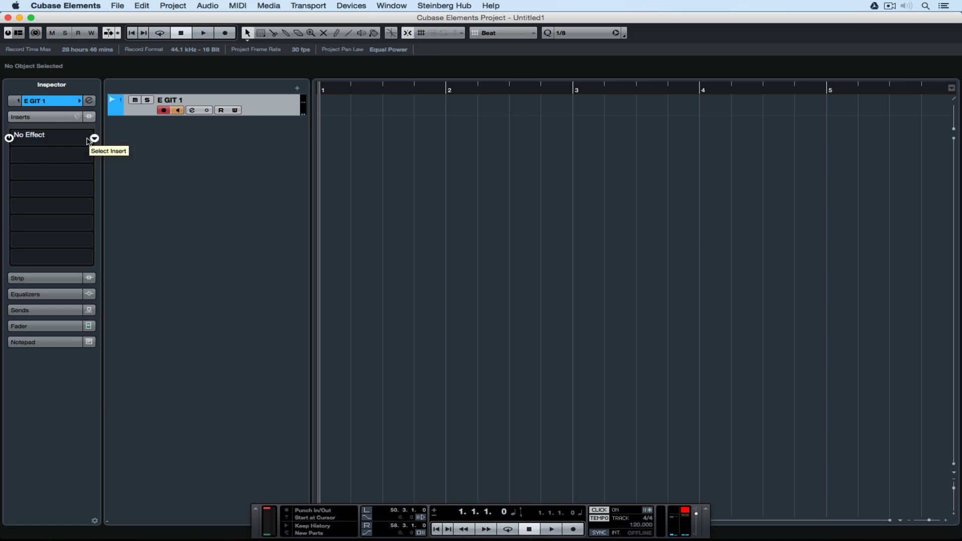
# - Insert VST Amp Rack in the first insert slot of the E GIT 1 track and show its Master section
pyautogui.click(90, 140)
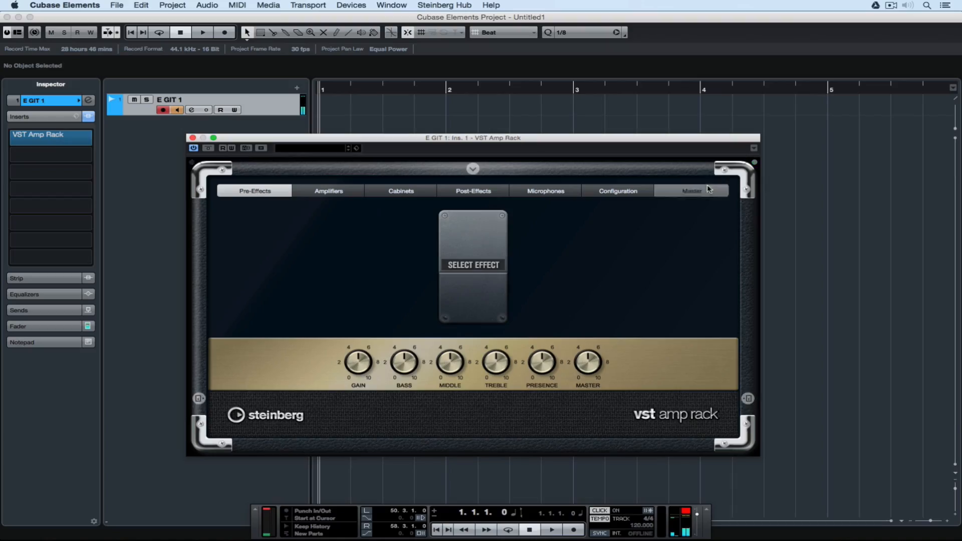
pyautogui.click(705, 190)
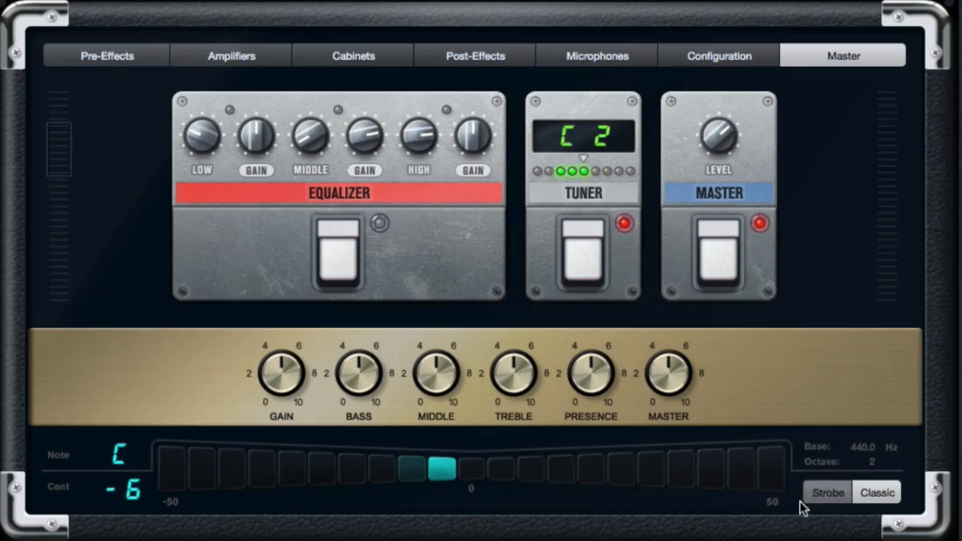
# - Toggle the Tuner pedal off and on and set the tuner display to Strobe
pyautogui.click(813, 501)
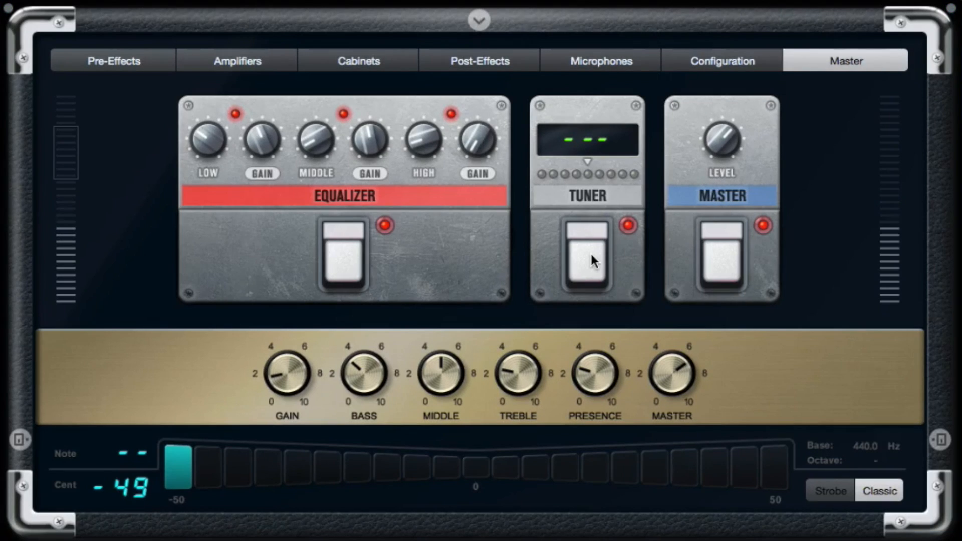
pyautogui.click(590, 252)
pyautogui.click(596, 257)
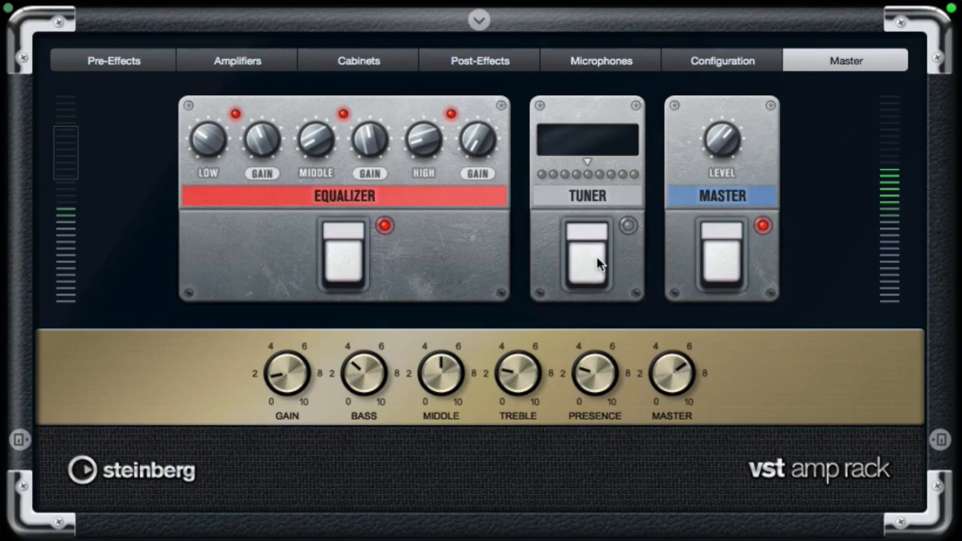
pyautogui.click(826, 483)
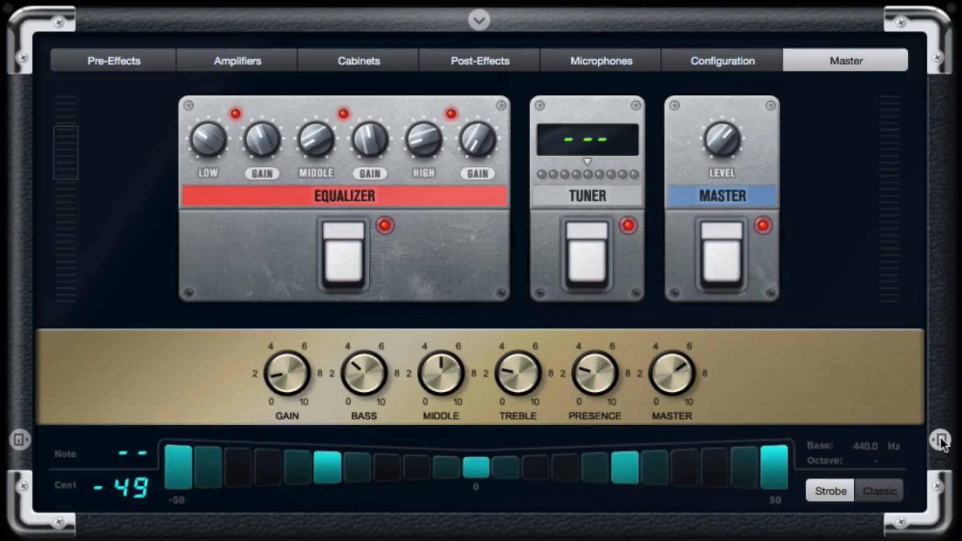
pyautogui.click(581, 252)
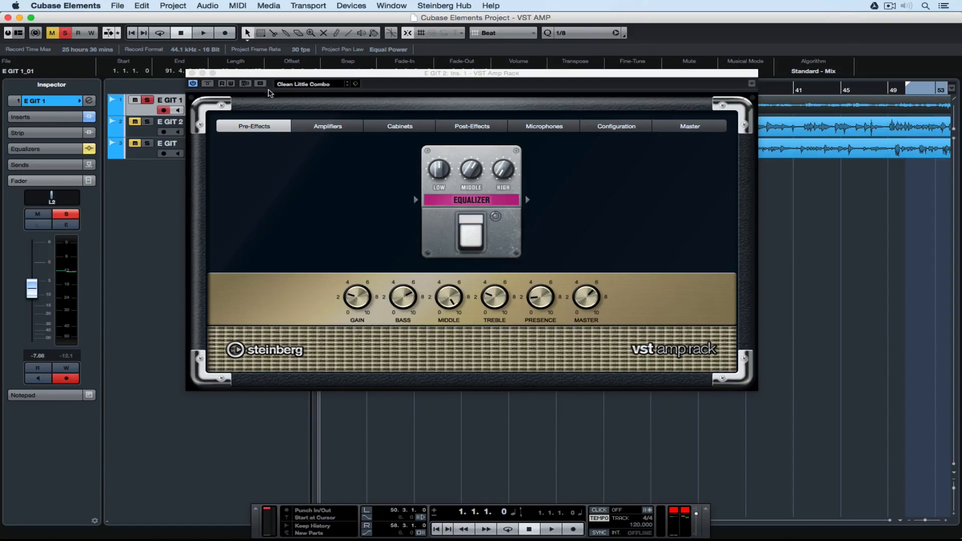
# - Browse the VST Amp Rack preset list without choosing a different preset
pyautogui.click(289, 86)
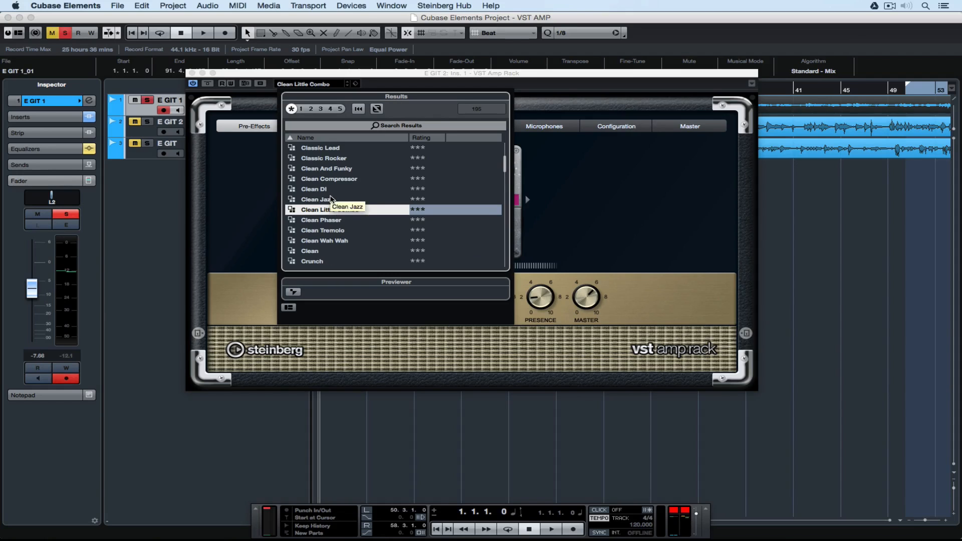
pyautogui.scroll(-8, 331, 199)
pyautogui.scroll(-4, 331, 198)
pyautogui.scroll(2, 330, 199)
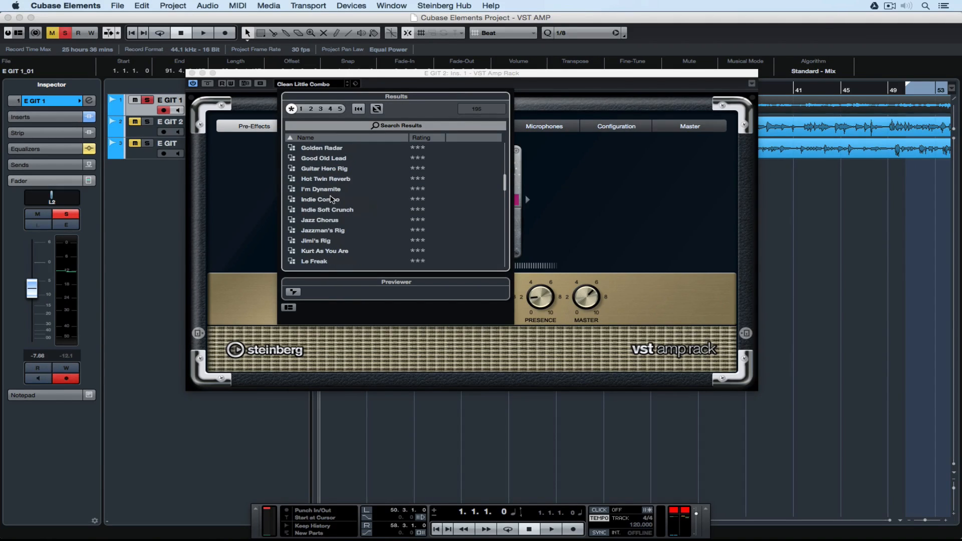
pyautogui.scroll(3, 331, 199)
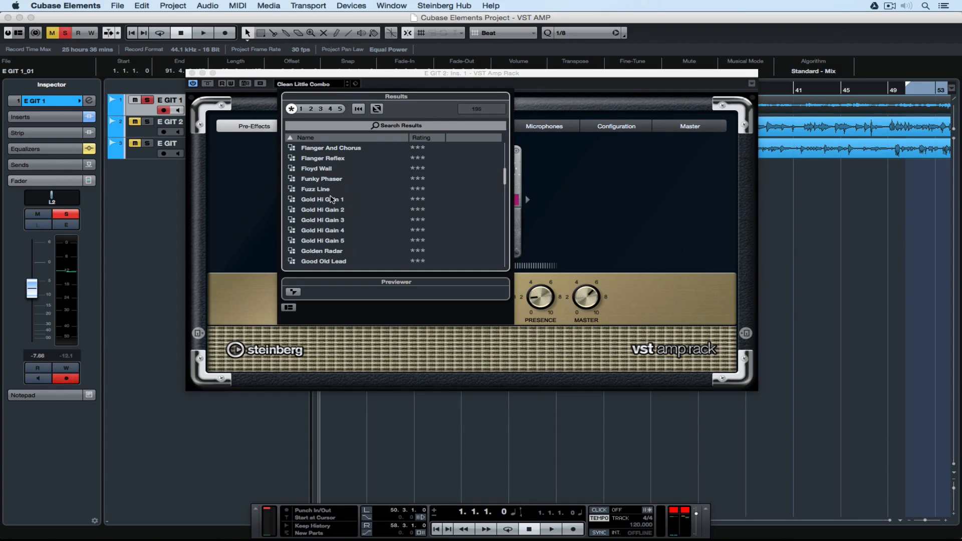
pyautogui.scroll(2, 331, 198)
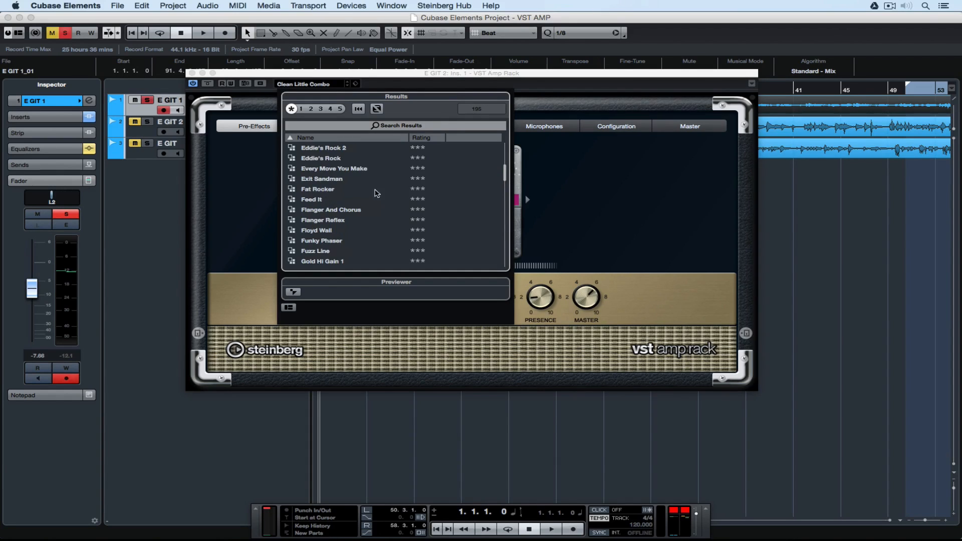
pyautogui.click(554, 188)
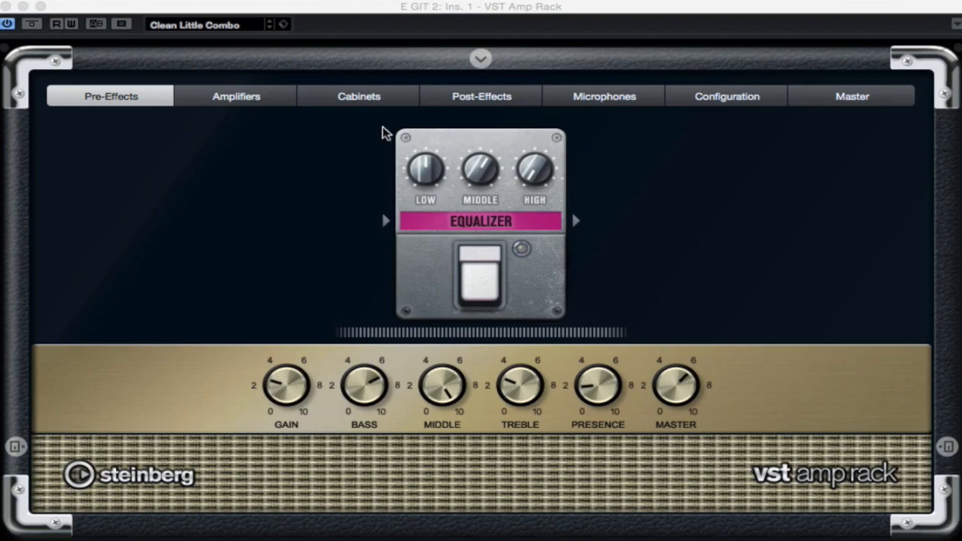
# - Switch to the alternate A/B setting and load the Clean Jazz preset into it
pyautogui.click(97, 26)
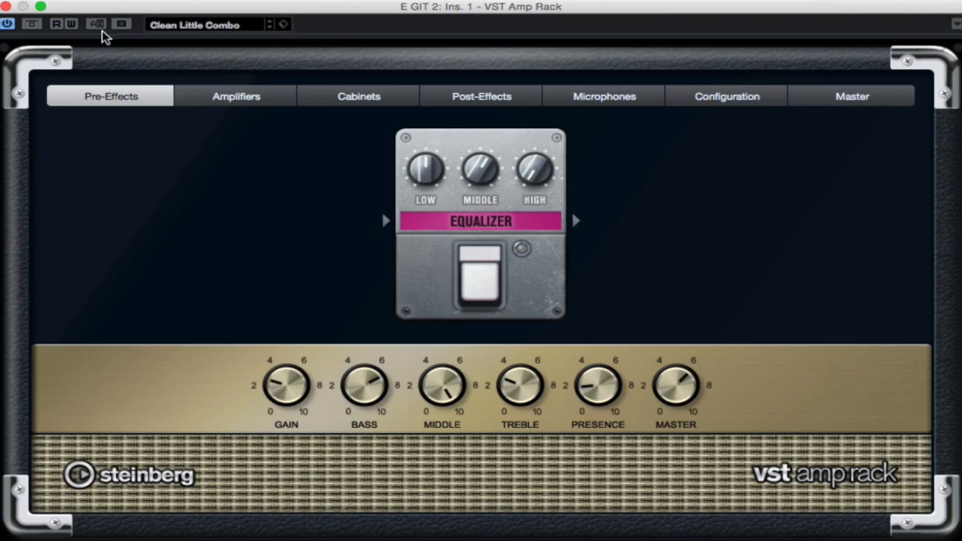
pyautogui.click(181, 28)
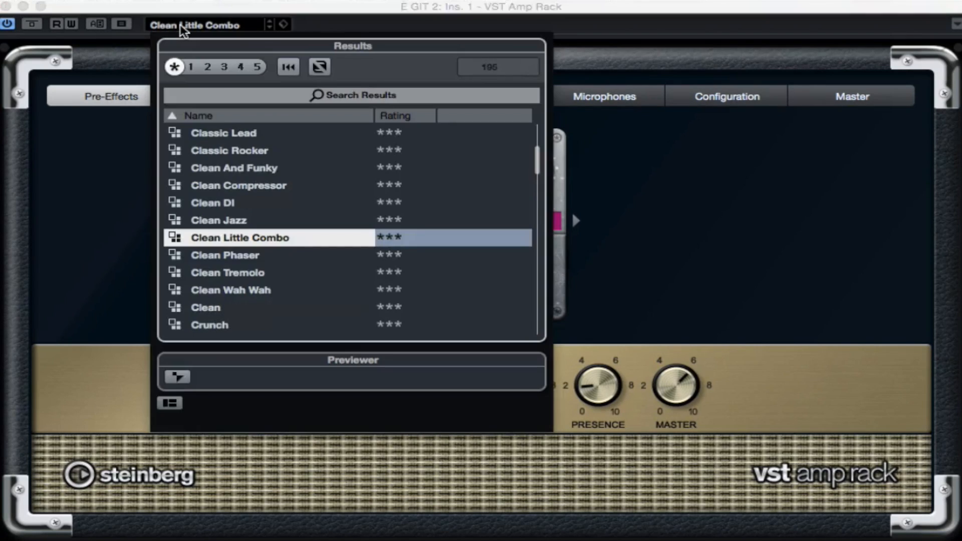
pyautogui.click(210, 222)
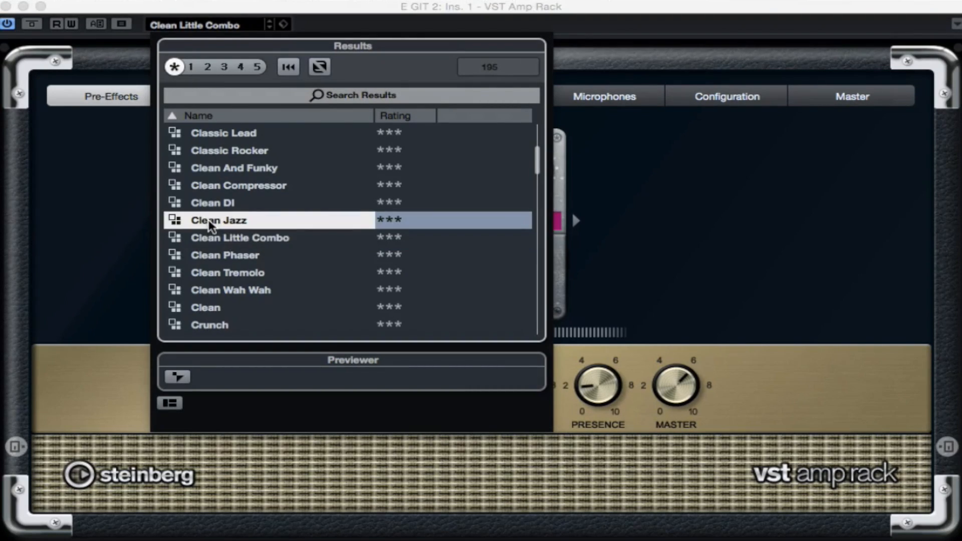
pyautogui.click(681, 226)
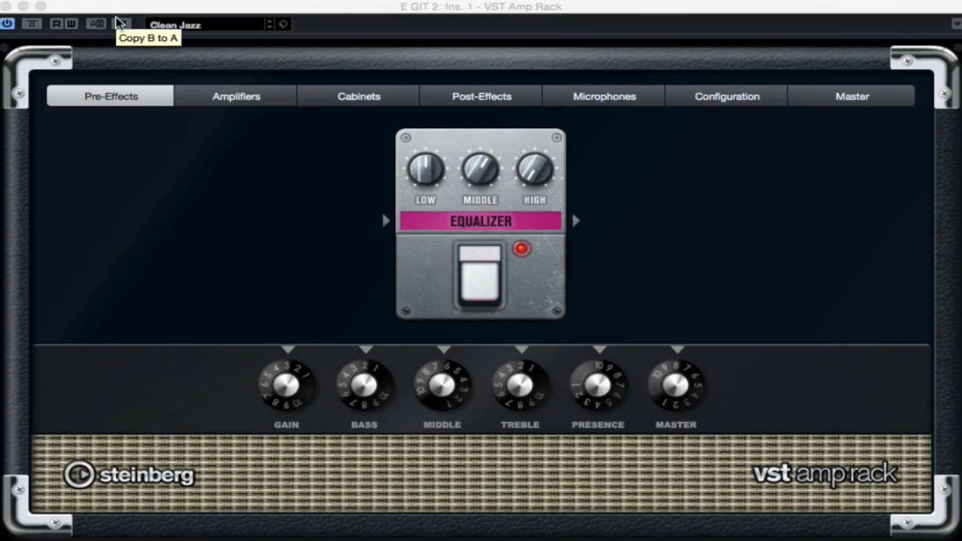
# - Compare the A and B settings, Clean Little Combo and Clean Jazz, ending on Clean Little Combo
pyautogui.click(92, 27)
pyautogui.click(93, 26)
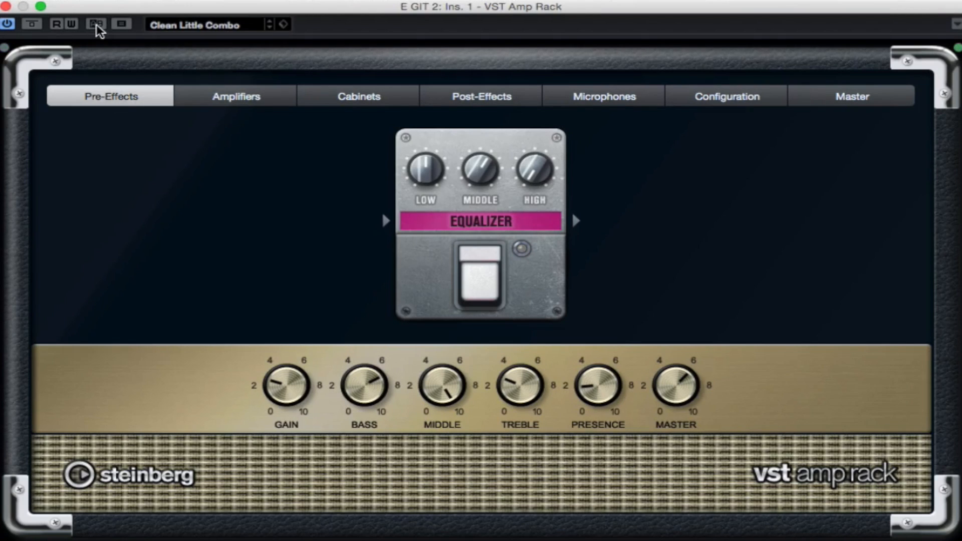
pyautogui.click(97, 25)
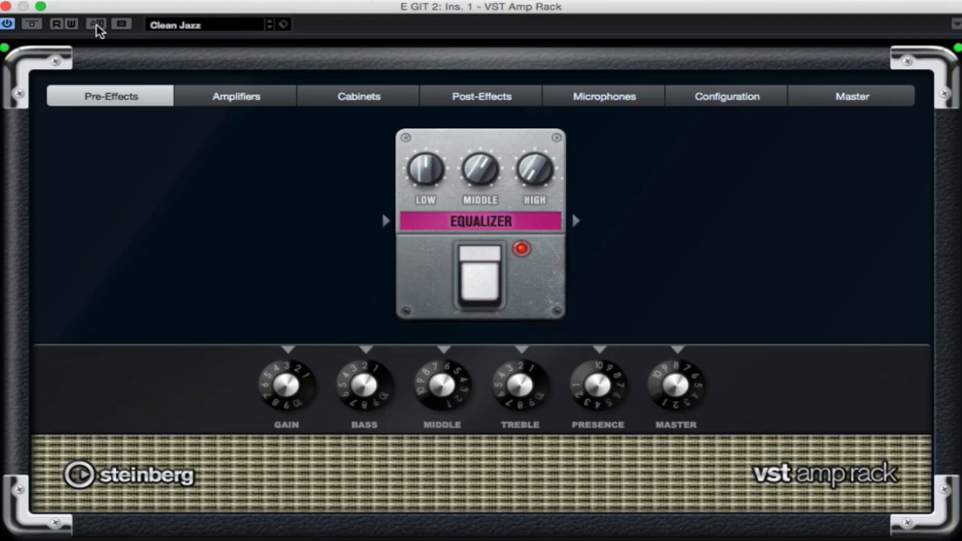
pyautogui.click(97, 26)
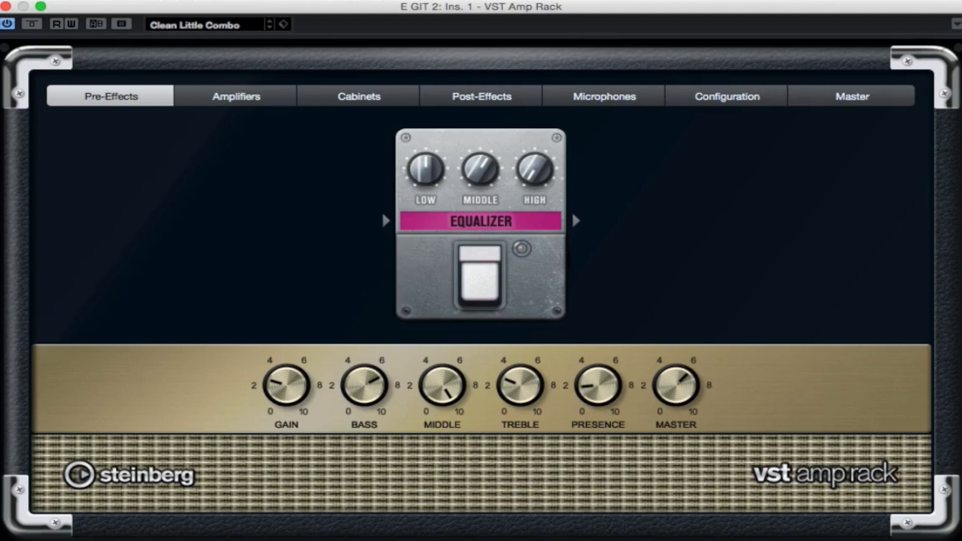
pyautogui.click(1, 71)
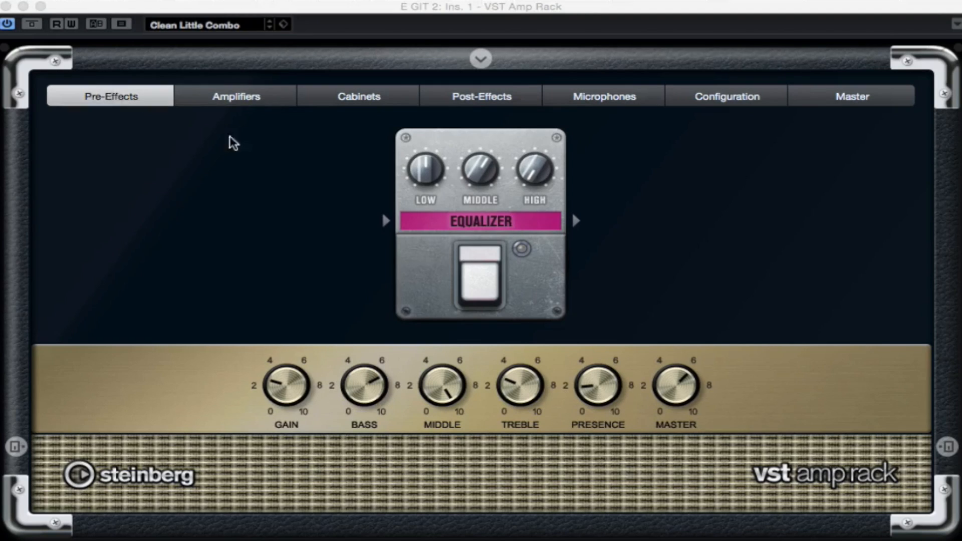
# - Add a Compressor pedal before the Equalizer, switch it on and set its Intensity to 42.5
pyautogui.click(392, 222)
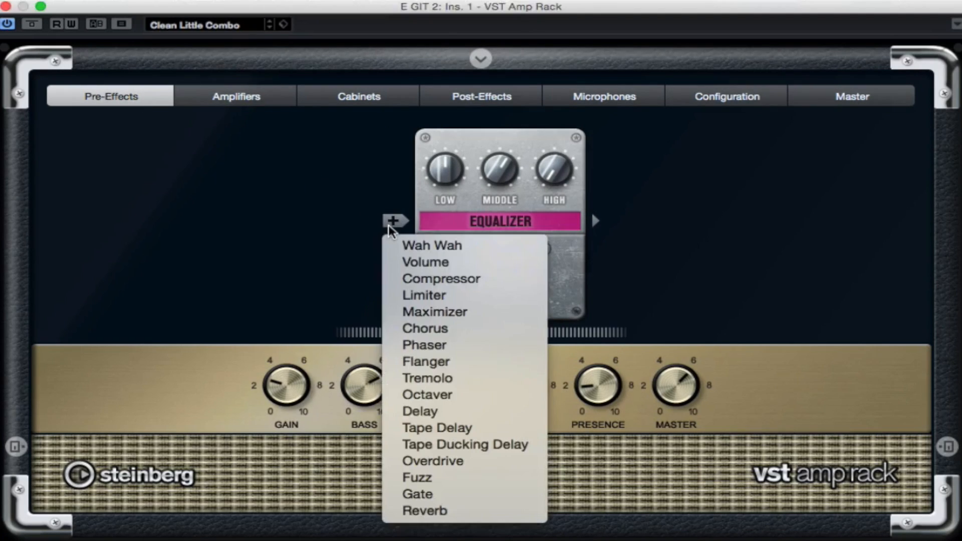
pyautogui.click(419, 279)
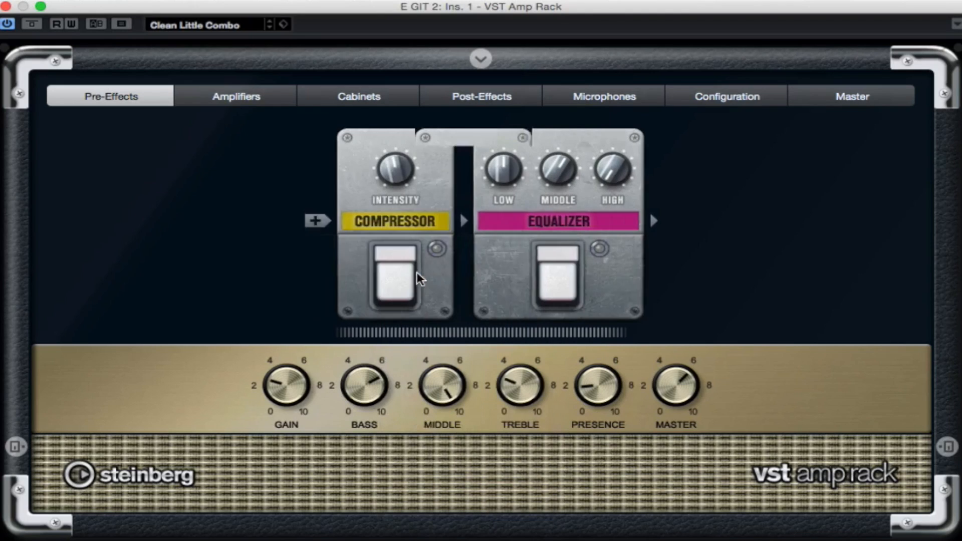
pyautogui.click(383, 276)
pyautogui.moveTo(381, 168)
pyautogui.mouseDown()
pyautogui.moveTo(379, 186)
pyautogui.moveTo(381, 176)
pyautogui.mouseUp()
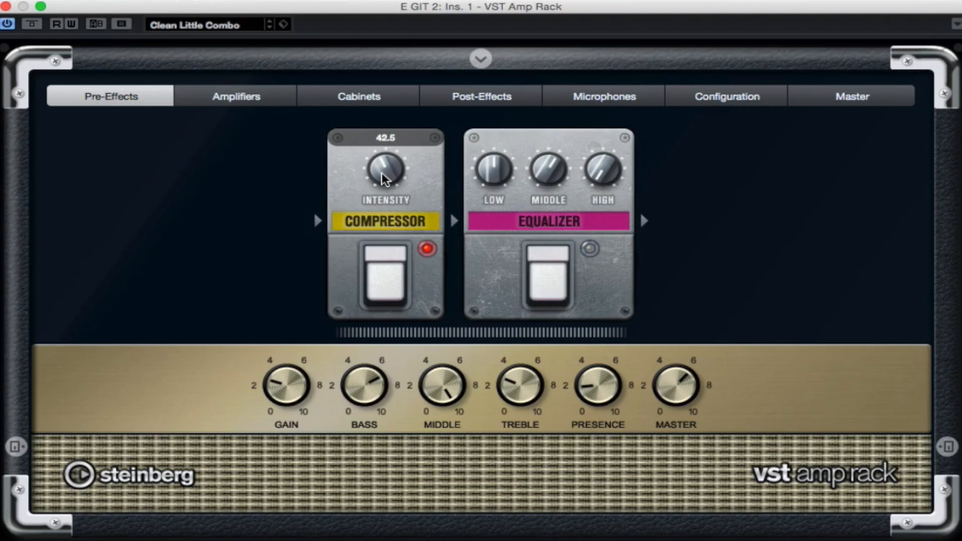
# - Toggle the Equalizer pedal on and off, and switch the Compressor pedal off
pyautogui.click(554, 290)
pyautogui.click(554, 289)
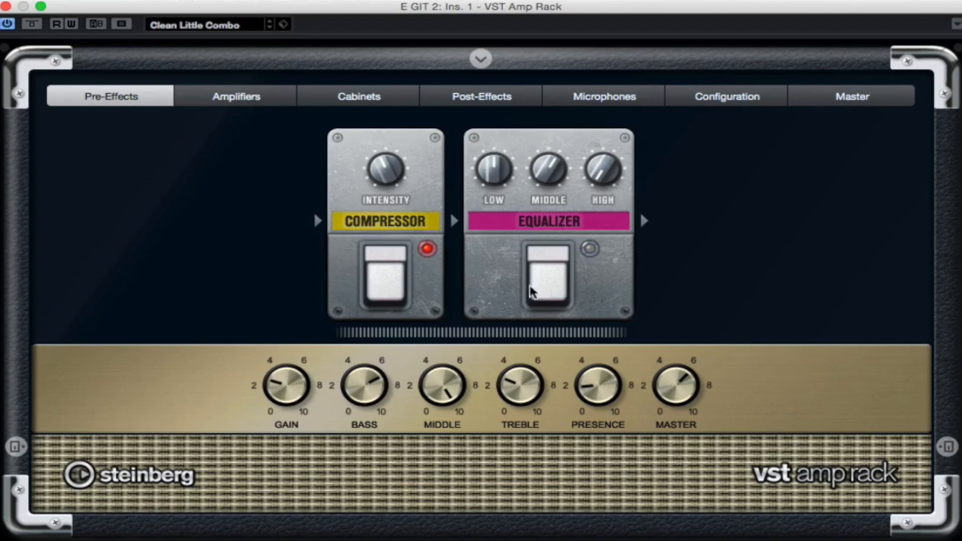
pyautogui.click(391, 290)
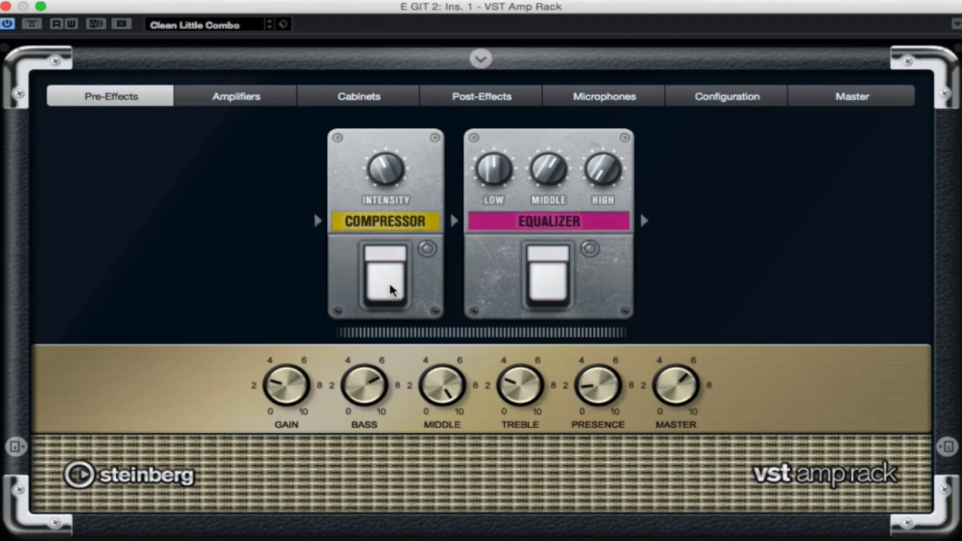
# - Show the available amplifiers and switch the amplifier model to British Custom
pyautogui.click(255, 98)
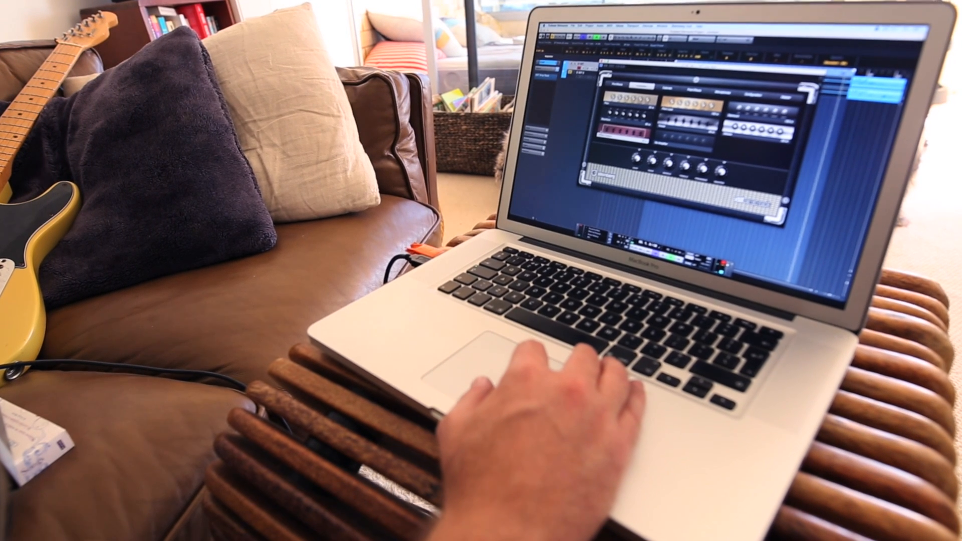
pyautogui.click(626, 137)
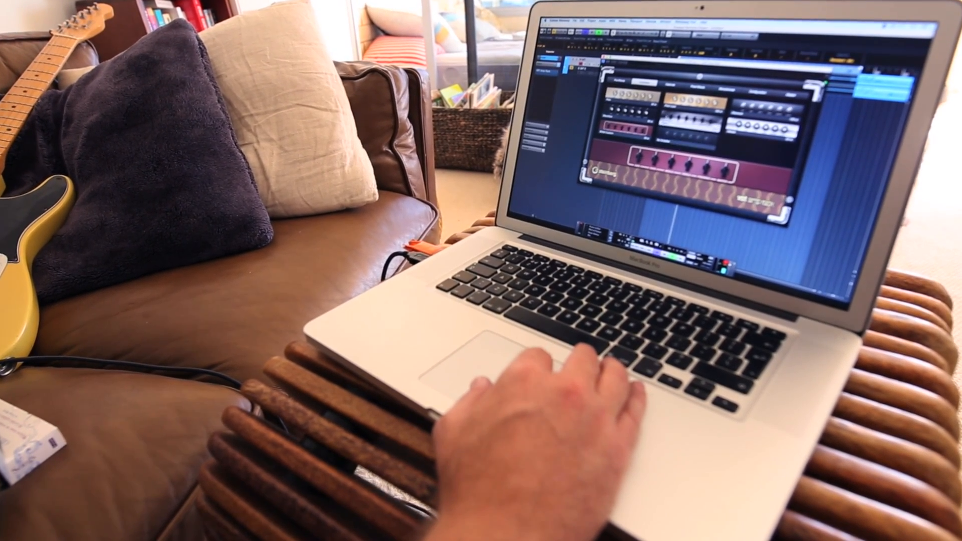
pyautogui.click(693, 123)
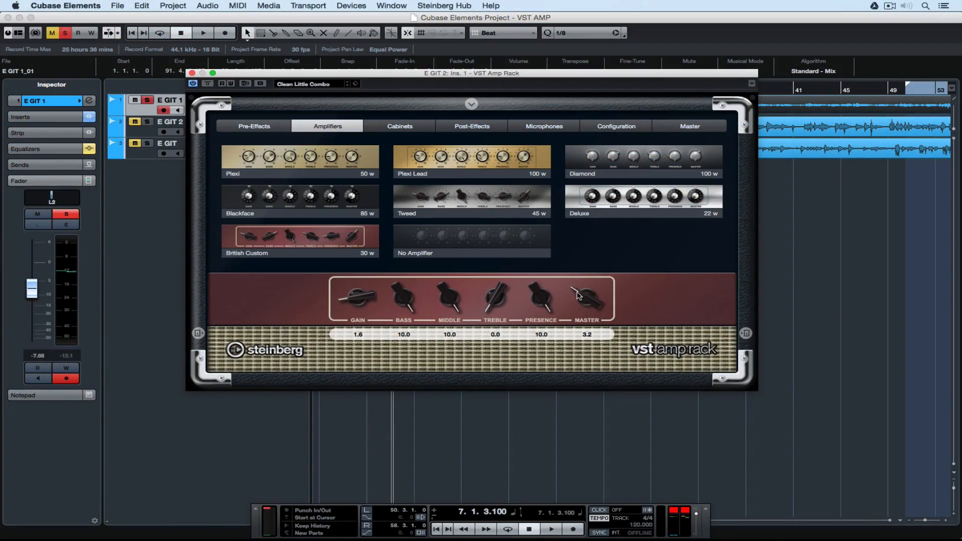
# - Adjust the Master, Presence, Treble and Gain knobs of the British Custom amplifier
pyautogui.moveTo(579, 296); pyautogui.dragTo(590, 279)
pyautogui.moveTo(535, 289); pyautogui.dragTo(543, 347)
pyautogui.moveTo(495, 307); pyautogui.dragTo(494, 298)
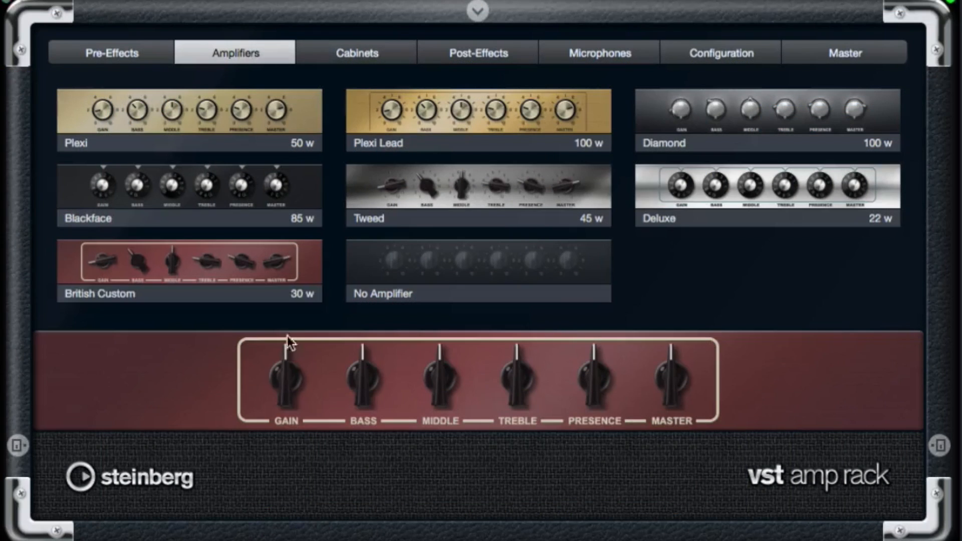
pyautogui.moveTo(282, 369); pyautogui.dragTo(281, 395)
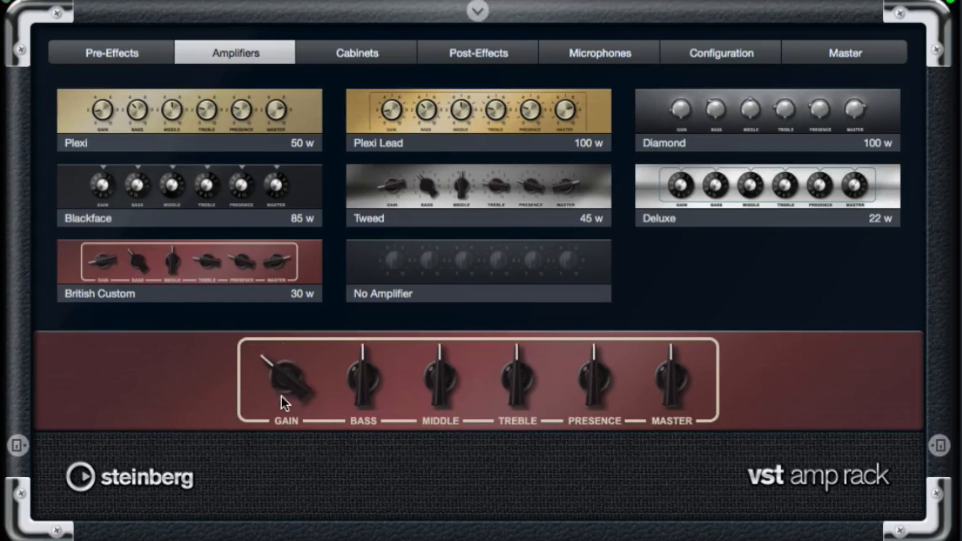
pyautogui.moveTo(671, 374); pyautogui.dragTo(579, 408)
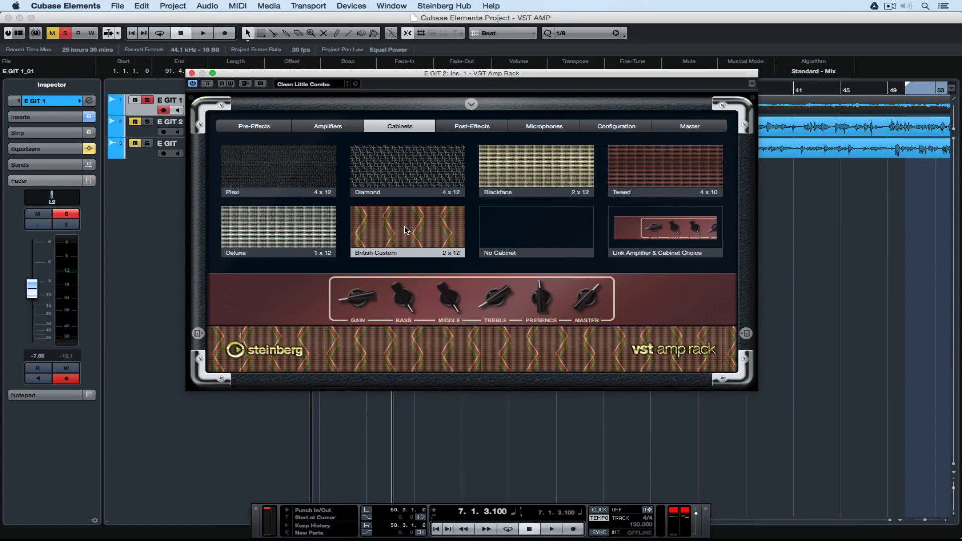
# - Try the No Cabinet option, and link the amplifier and cabinet choice
pyautogui.click(532, 236)
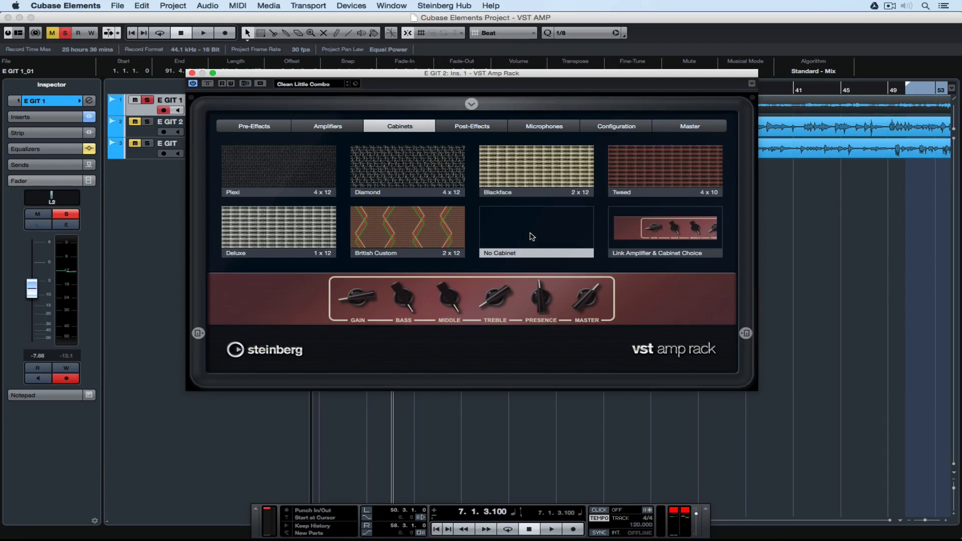
pyautogui.click(609, 234)
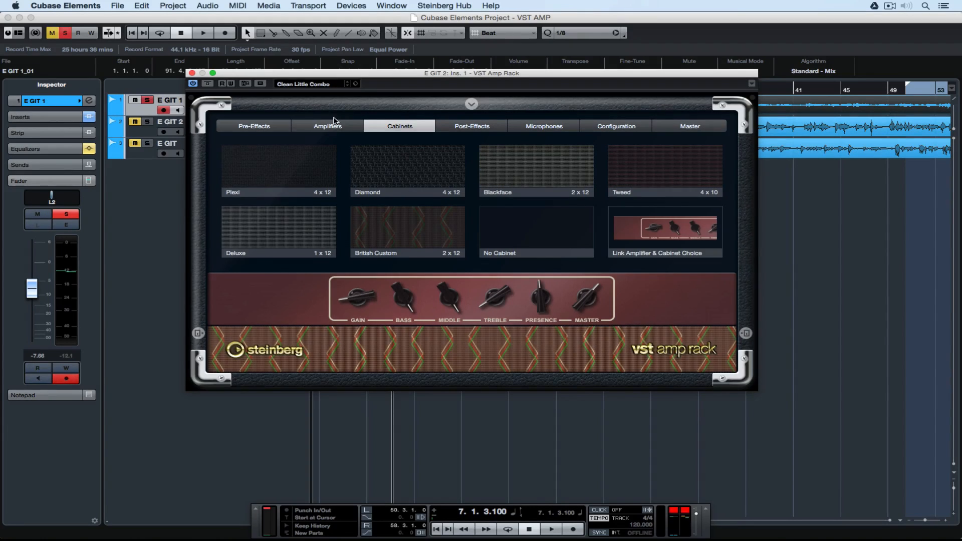
# - Change the amplifier model to the 50 w Plexi
pyautogui.click(331, 126)
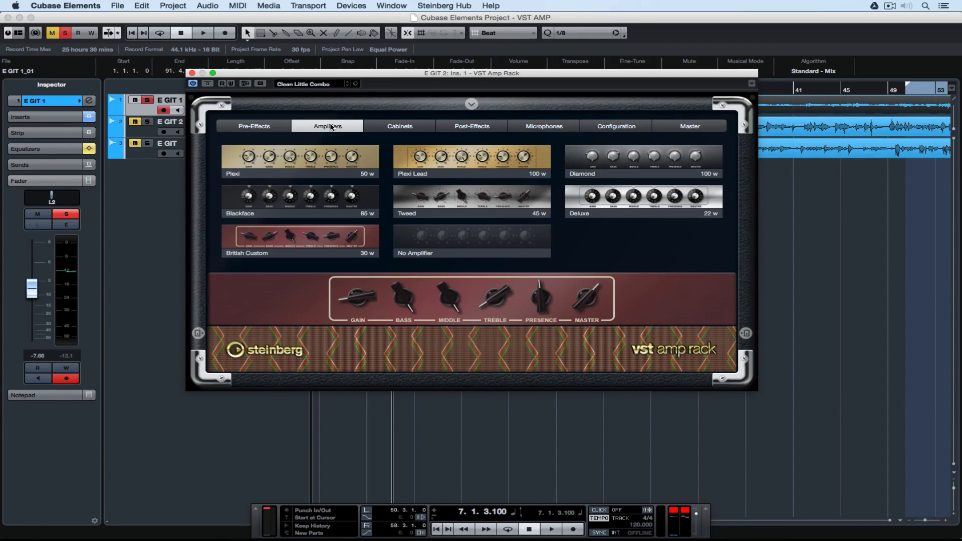
pyautogui.click(240, 172)
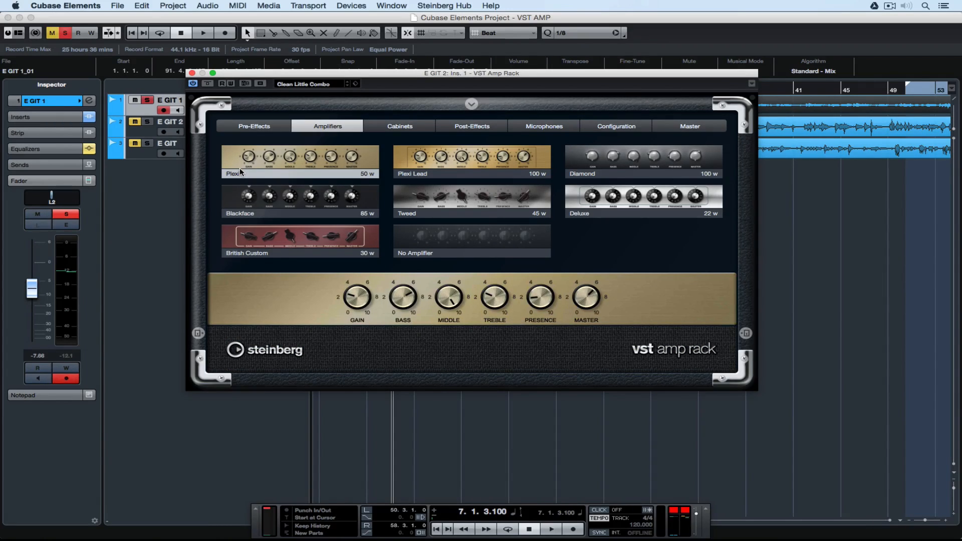
pyautogui.click(199, 332)
pyautogui.click(198, 332)
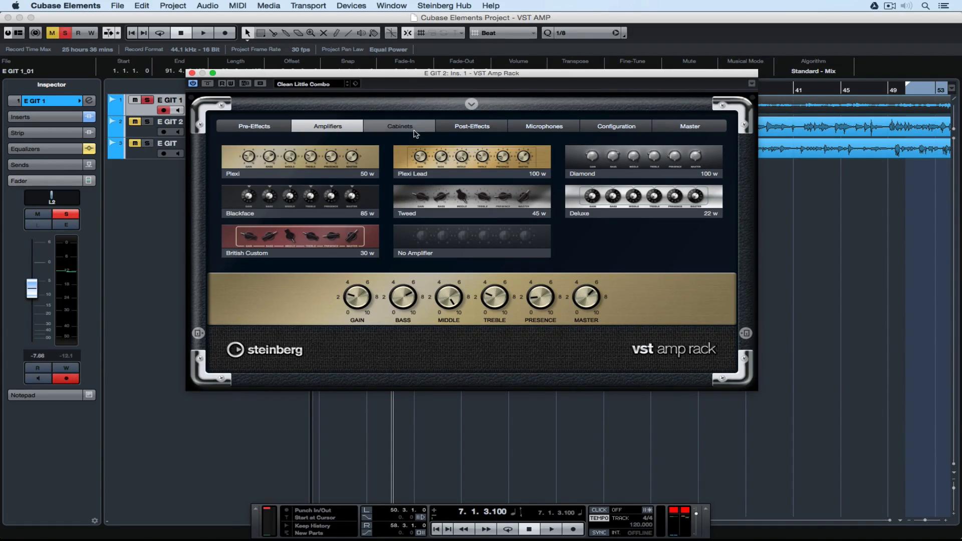
# - In the post-effects, try the Delay pedal's free delay time, and sync it to the project tempo at 1/4
pyautogui.click(472, 131)
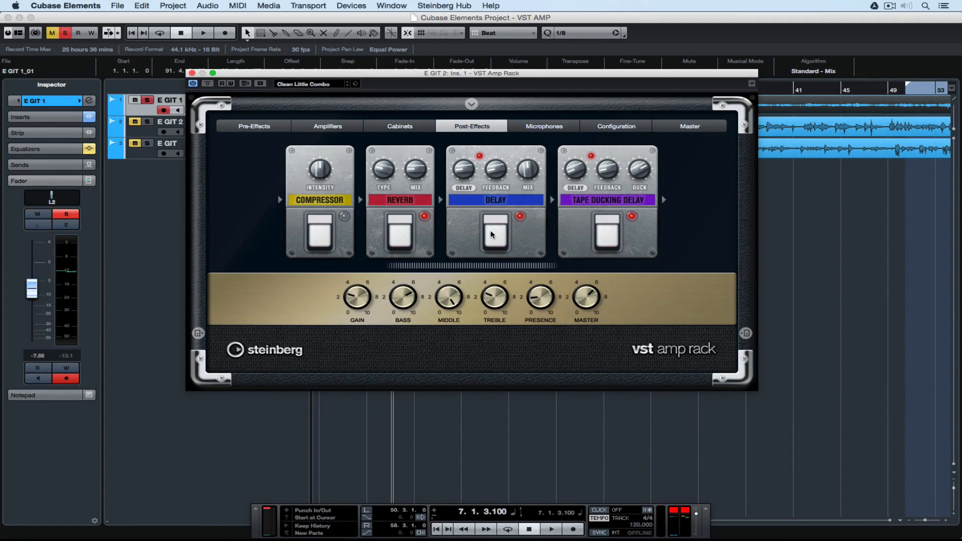
pyautogui.moveTo(481, 158)
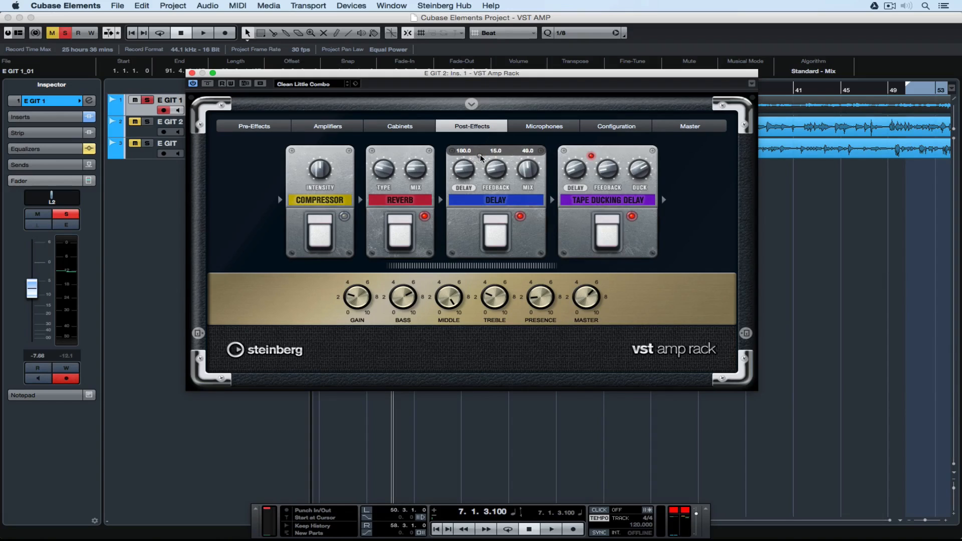
pyautogui.moveTo(461, 167); pyautogui.dragTo(465, 159)
pyautogui.click(481, 156)
pyautogui.moveTo(464, 171); pyautogui.dragTo(465, 175)
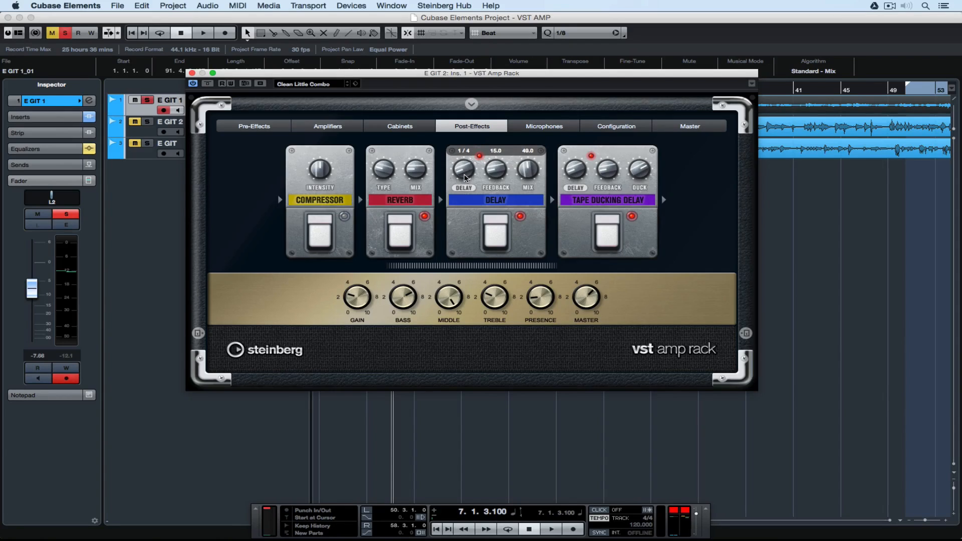
# - Check the tempo sync on the Tape Ducking Delay and view the effect types available for the Delay slot
pyautogui.click(592, 157)
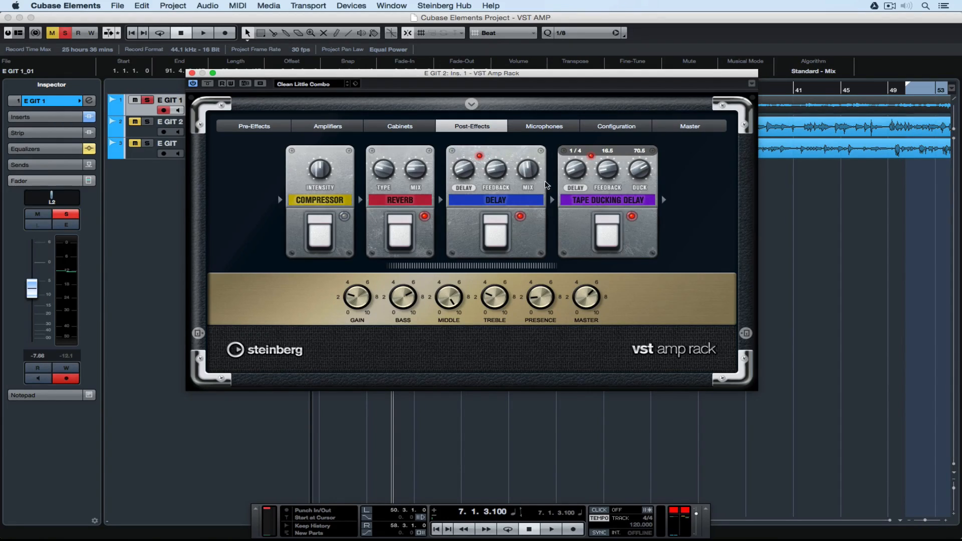
pyautogui.click(508, 199)
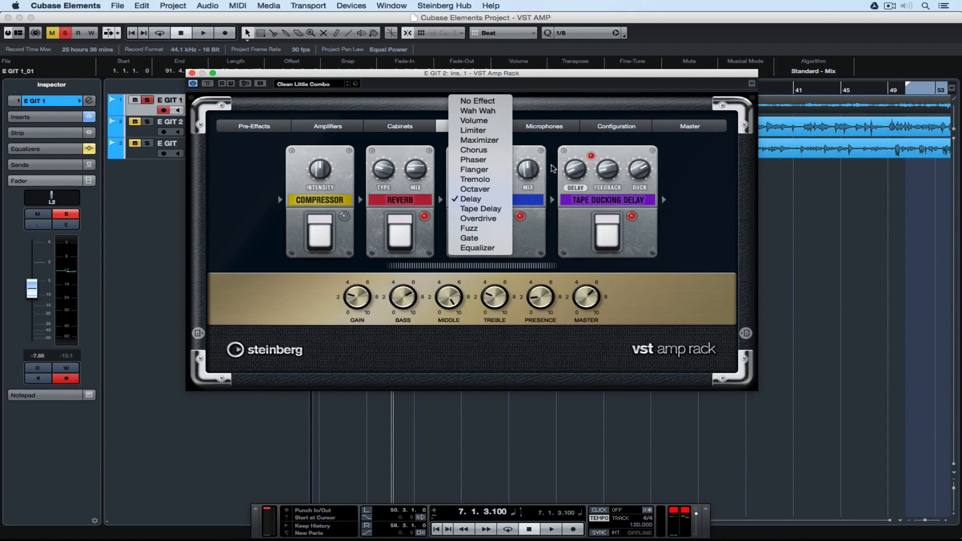
pyautogui.click(555, 142)
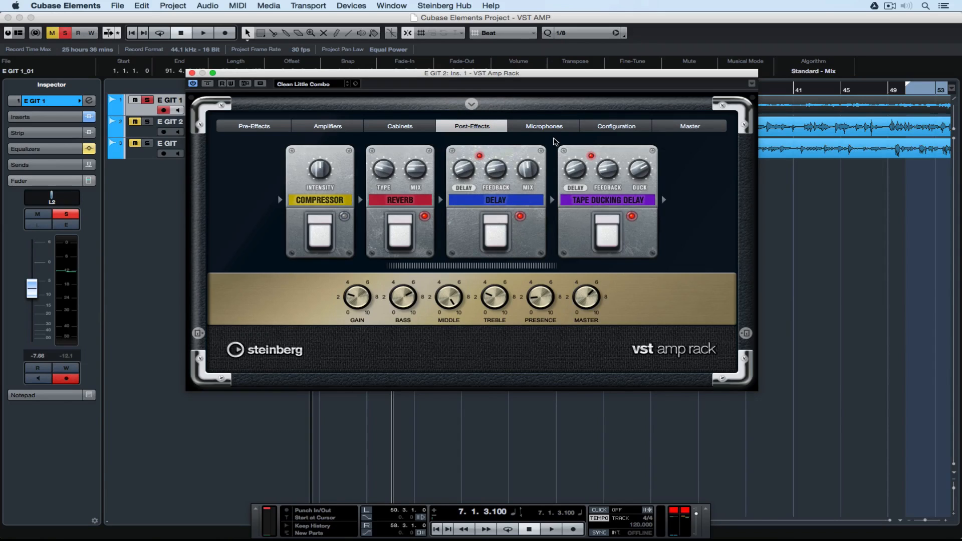
# - Try several microphone positions, ending on the closest off-axis one, and turn the Mix towards the slim dynamic microphone
pyautogui.click(531, 126)
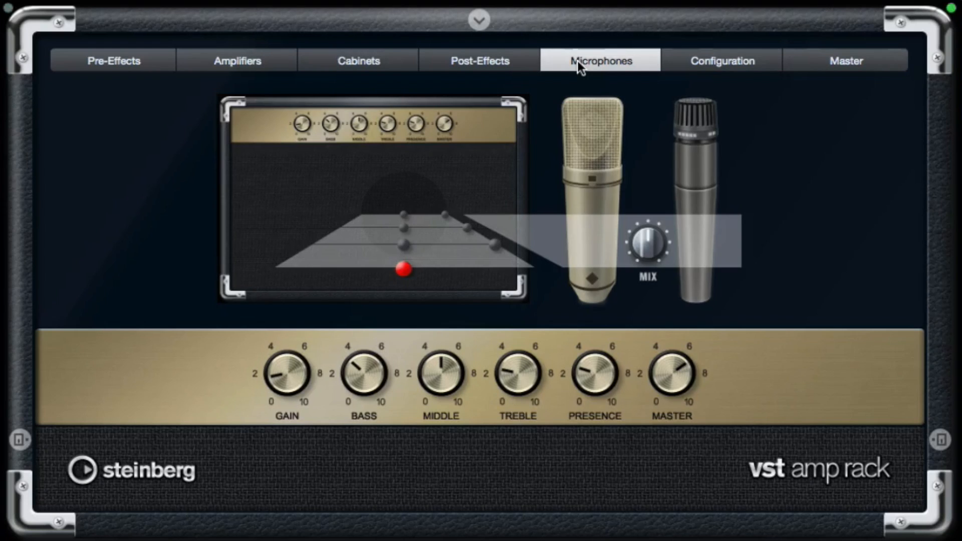
pyautogui.click(404, 245)
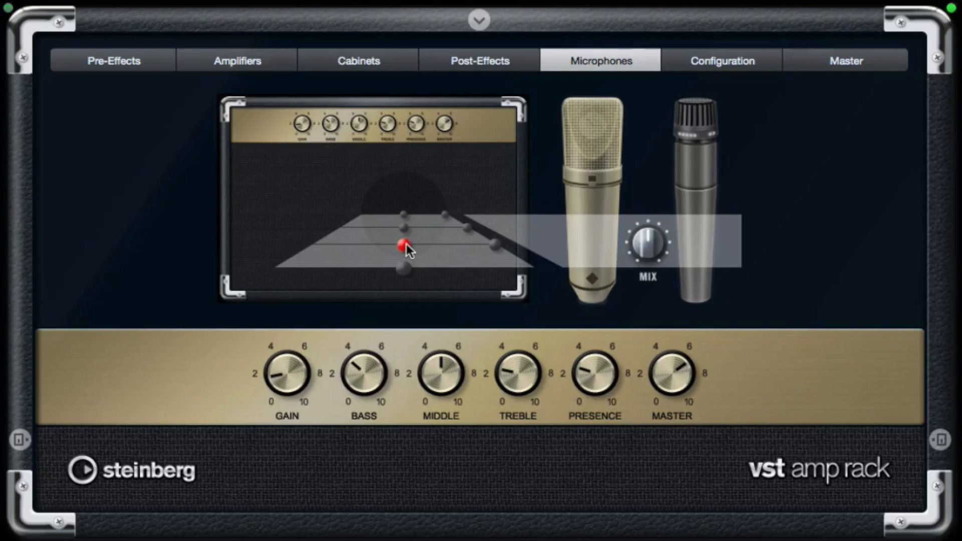
pyautogui.click(404, 214)
pyautogui.moveTo(643, 244); pyautogui.dragTo(635, 120)
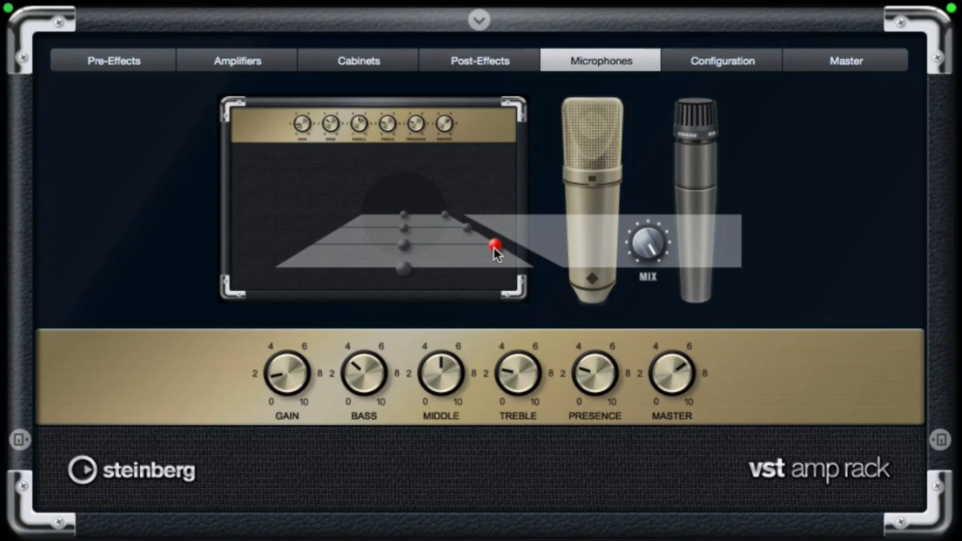
pyautogui.click(467, 229)
pyautogui.click(445, 216)
# - View the signal-chain configuration, and compare the sound with the Master section's Equalizer pedal off and on
pyautogui.click(699, 59)
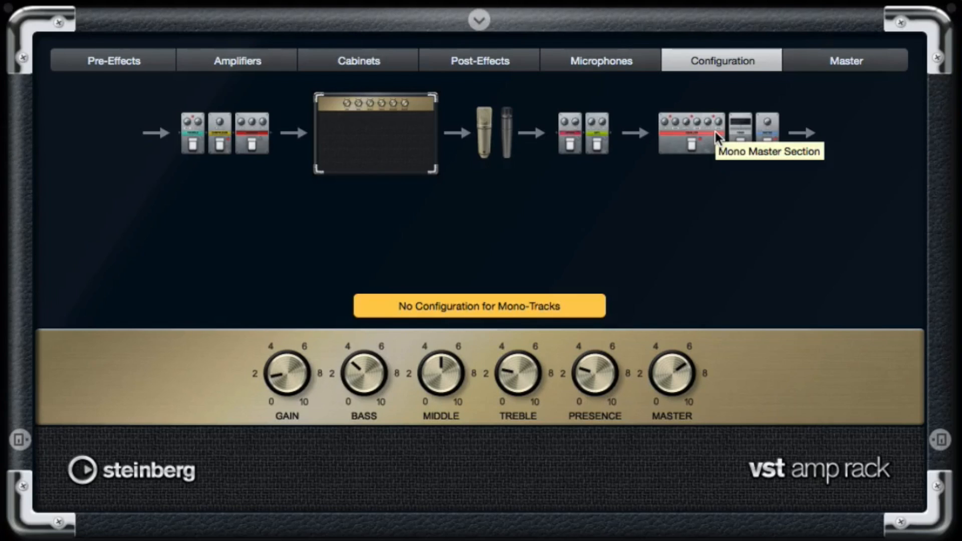
pyautogui.click(840, 70)
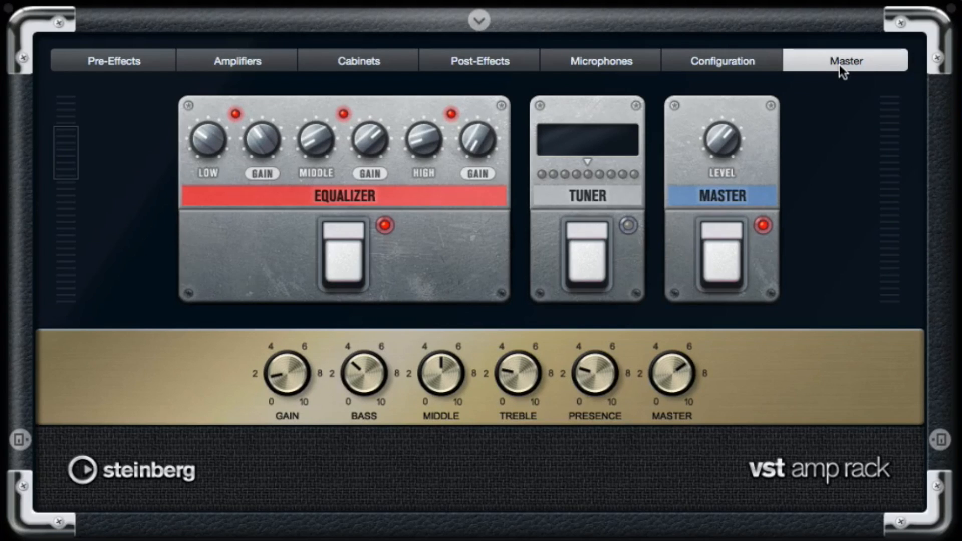
pyautogui.click(339, 266)
pyautogui.click(337, 261)
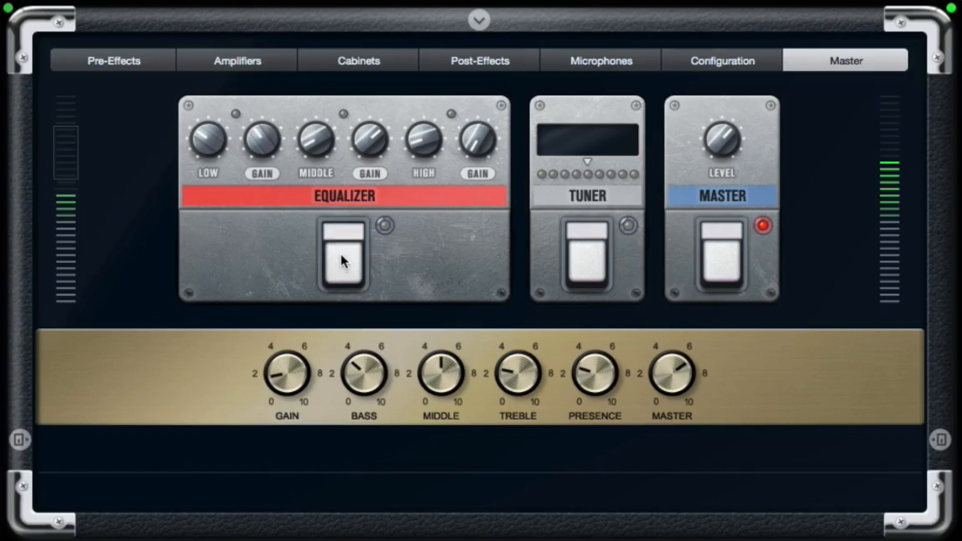
pyautogui.click(341, 251)
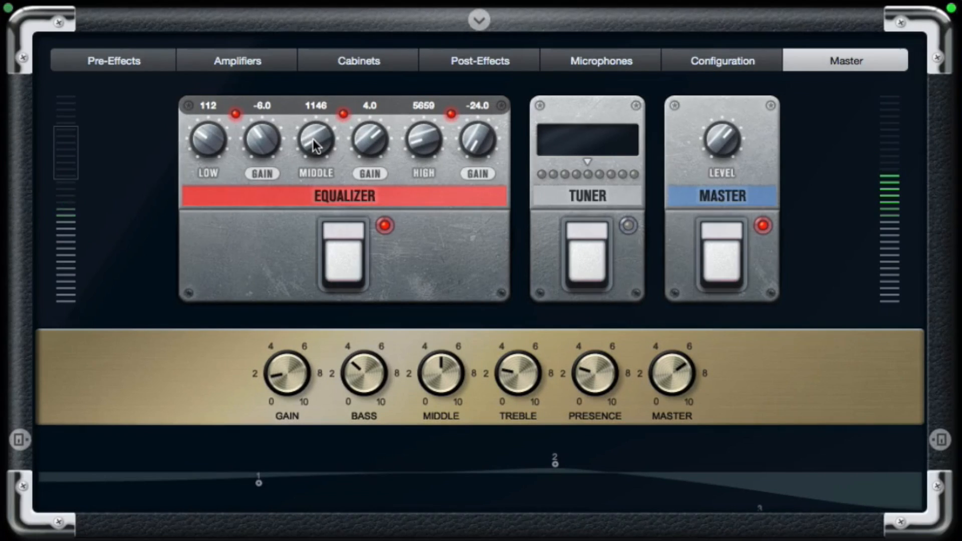
# - Lower the Equalizer's middle gain to -0.8 and raise its low gain slightly
pyautogui.moveTo(365, 133); pyautogui.dragTo(355, 161)
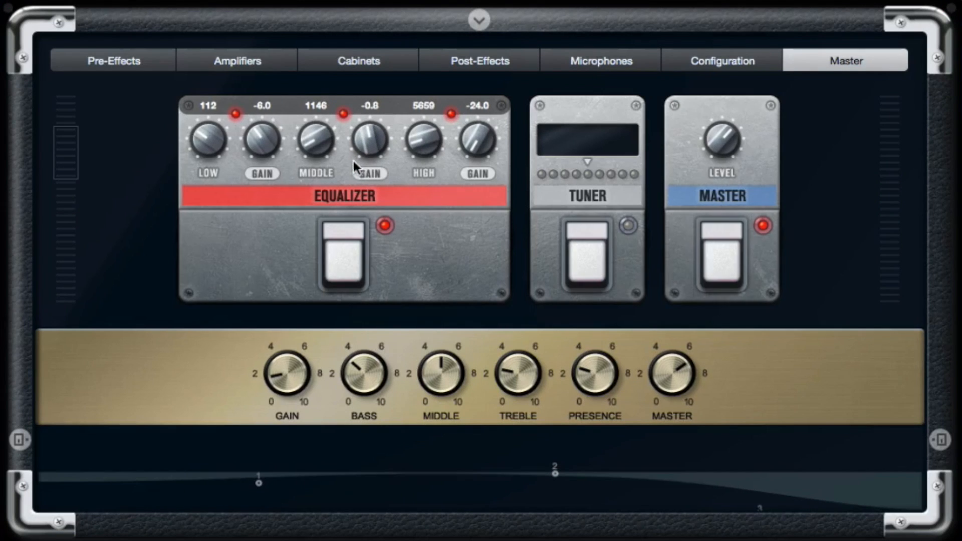
pyautogui.moveTo(259, 128)
pyautogui.mouseDown()
pyautogui.moveTo(258, 165)
pyautogui.moveTo(259, 121)
pyautogui.mouseUp()
# - Switch the Master section's Tuner pedal on to view its tuning display, and switch it off again
pyautogui.click(591, 256)
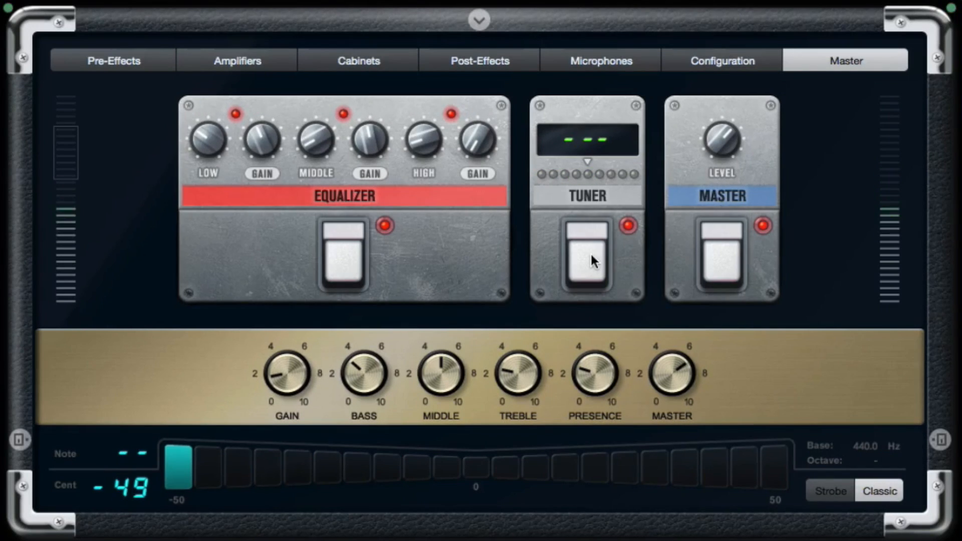
pyautogui.click(590, 252)
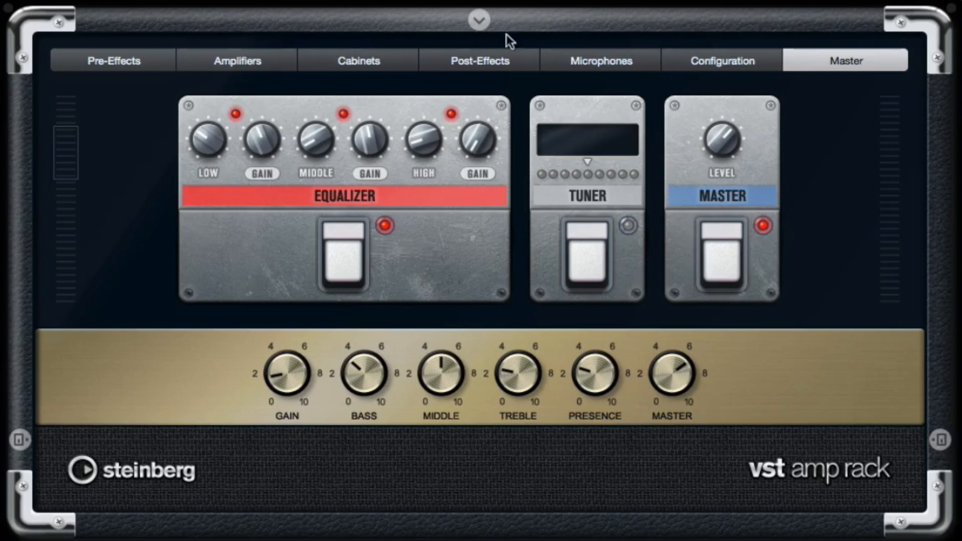
pyautogui.click(479, 20)
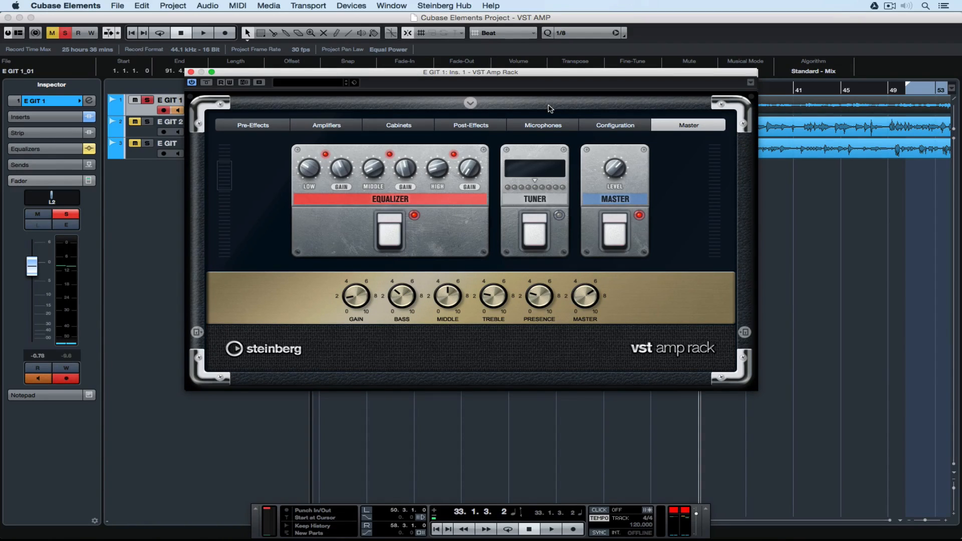
# - Copy the VST Amp Rack setting from E GIT 1 into the E GIT 2 instance, and view the preset options
pyautogui.click(751, 83)
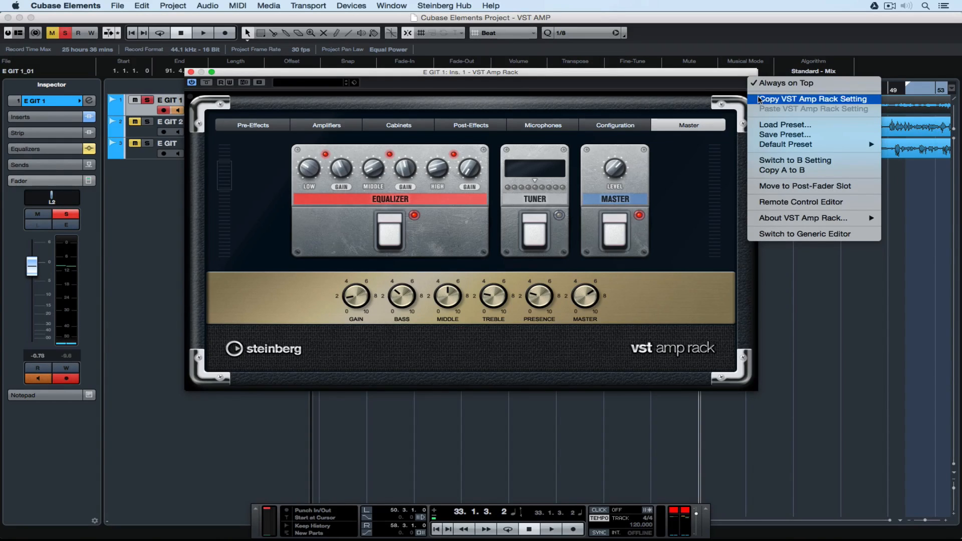
pyautogui.click(759, 98)
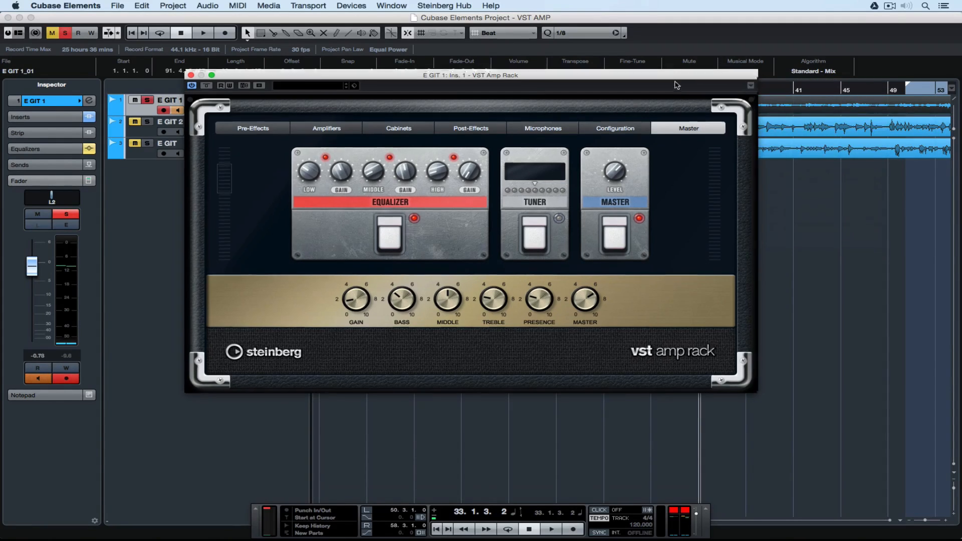
pyautogui.moveTo(678, 75); pyautogui.dragTo(653, 204)
pyautogui.click(471, 104)
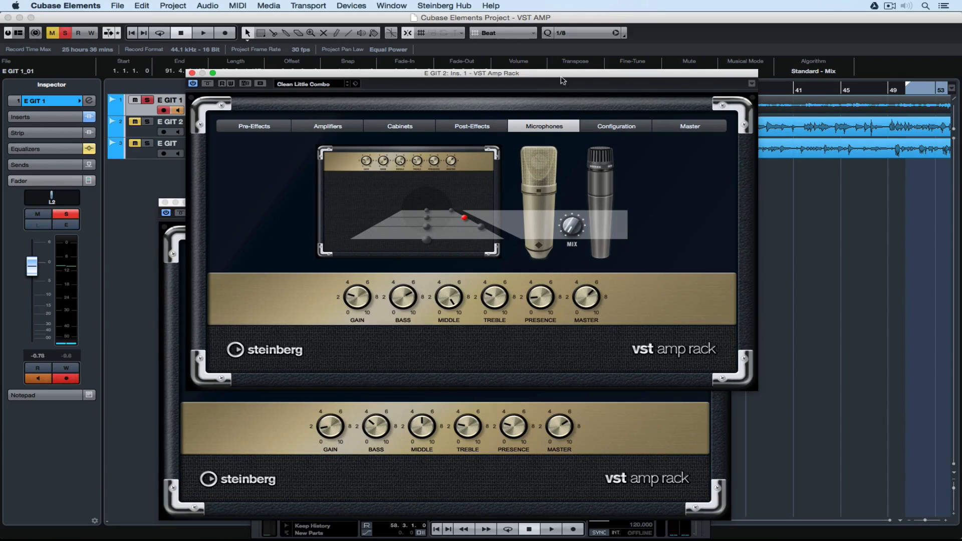
pyautogui.click(751, 84)
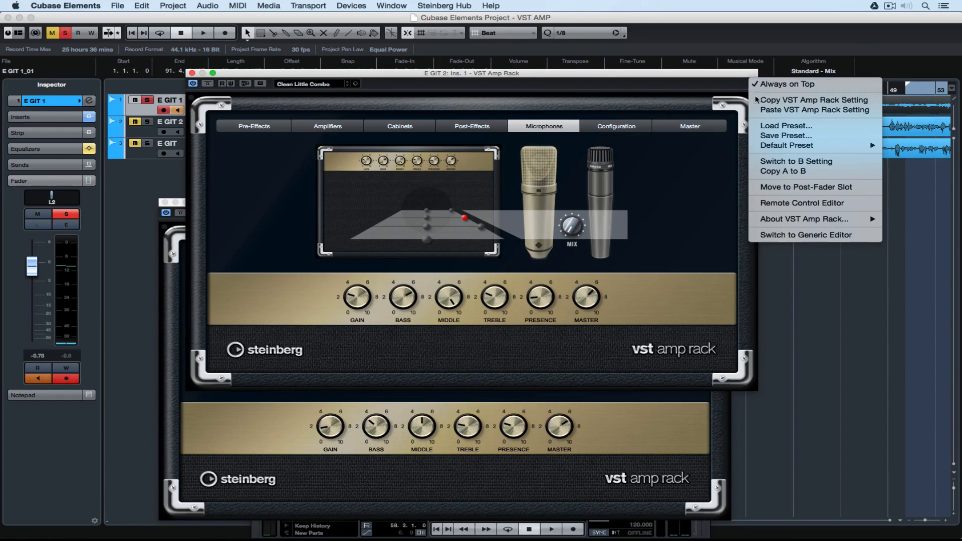
pyautogui.click(765, 110)
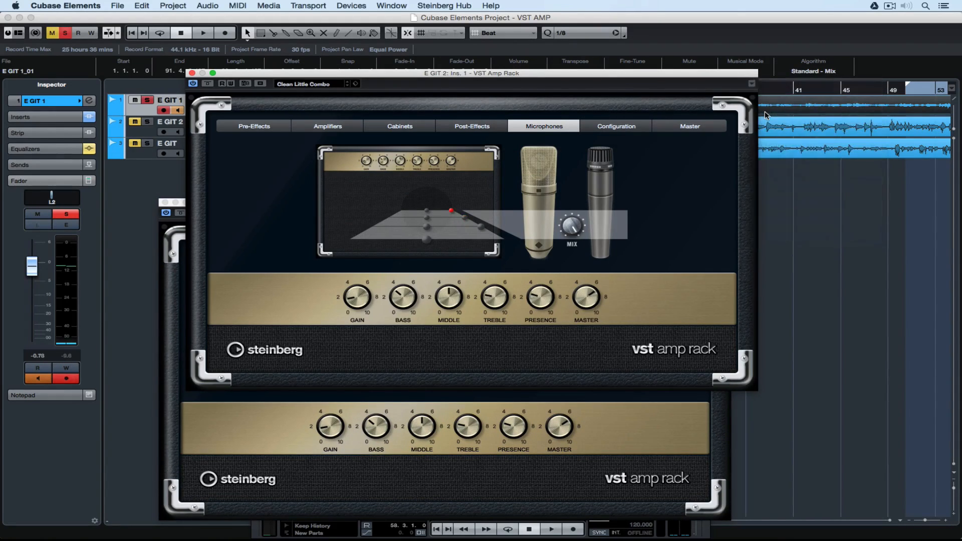
pyautogui.click(752, 84)
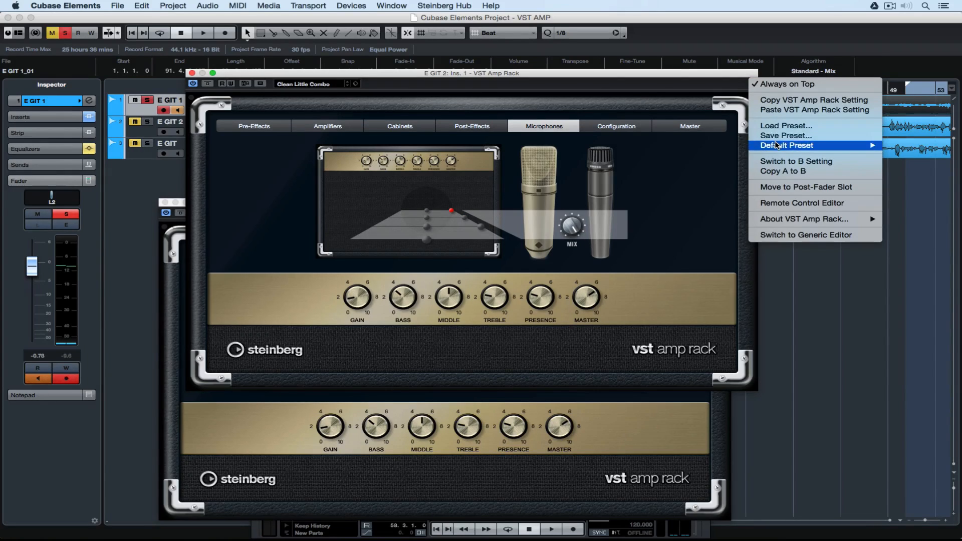
pyautogui.moveTo(776, 145)
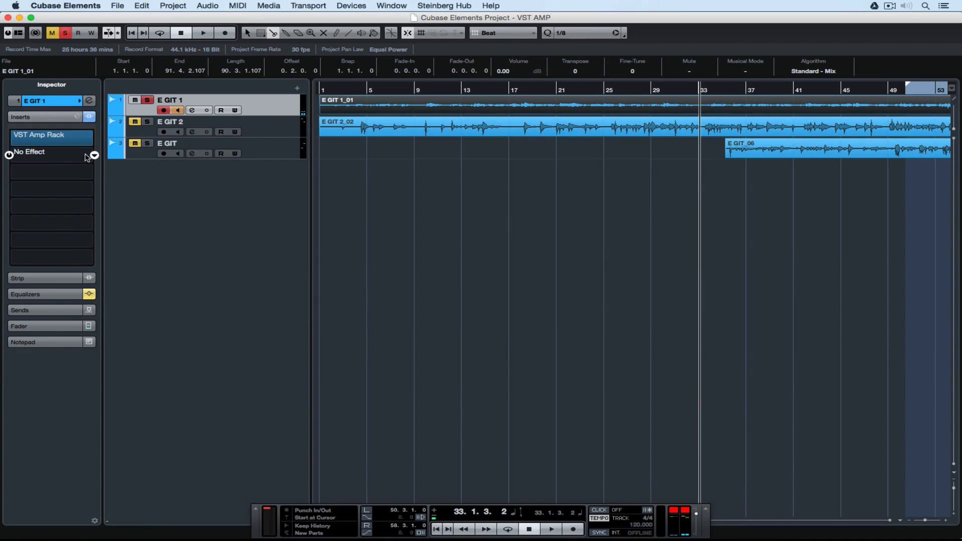
# - Insert GA Classics - CLEAN in E GIT 1's second insert slot, and move VST Amp Rack to the slot after it
pyautogui.click(94, 157)
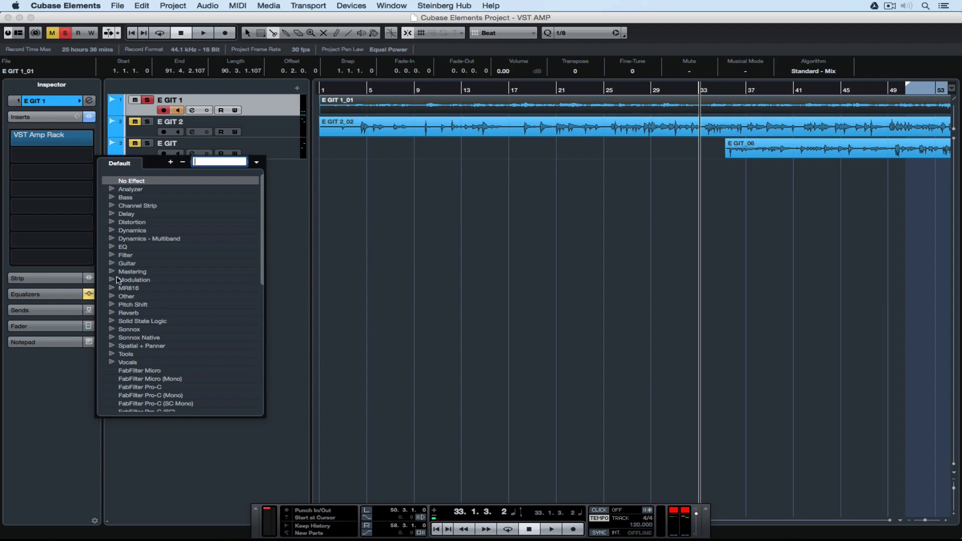
pyautogui.click(111, 223)
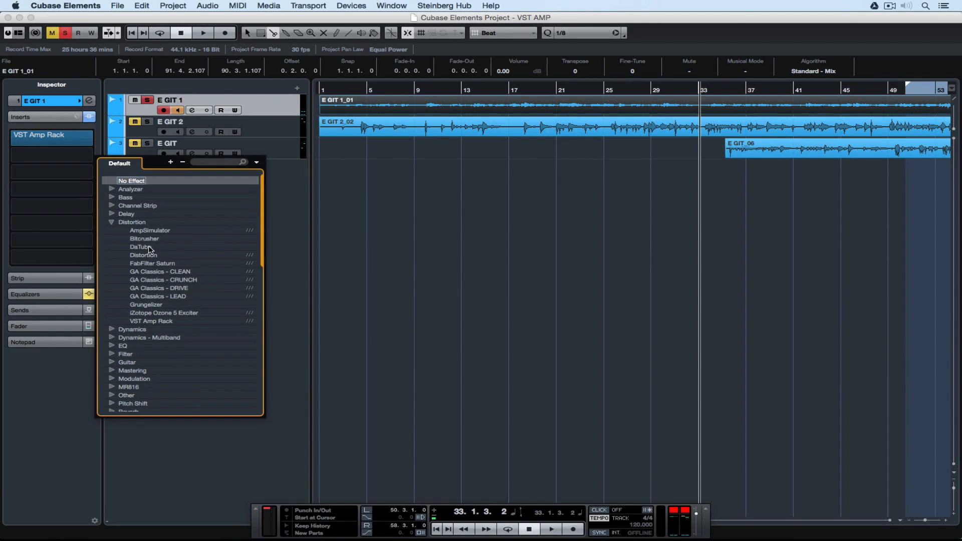
pyautogui.click(152, 271)
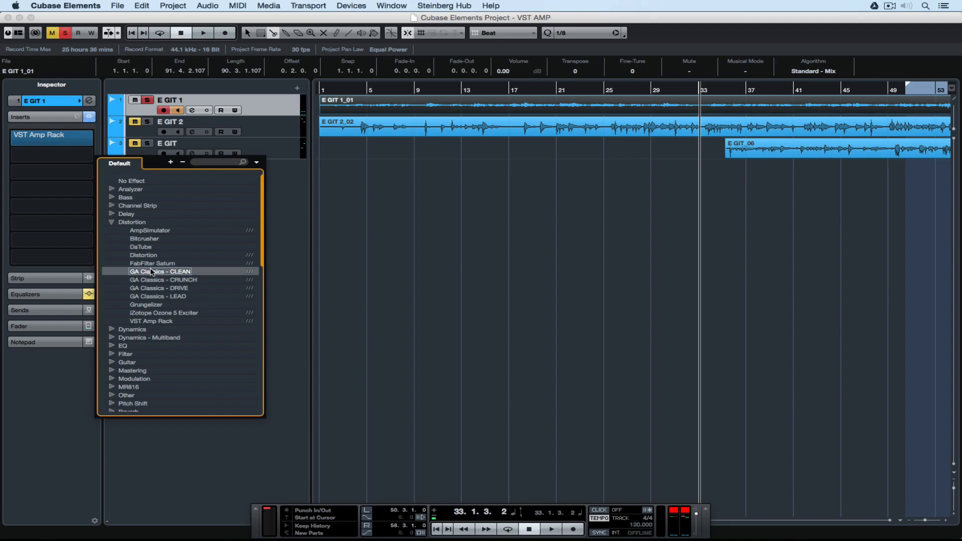
pyautogui.click(152, 271)
pyautogui.moveTo(49, 141); pyautogui.dragTo(24, 171)
# - Start playback, compare the sound with GA Classics - CLEAN bypassed and active, and adjust its Treble
pyautogui.press('space')
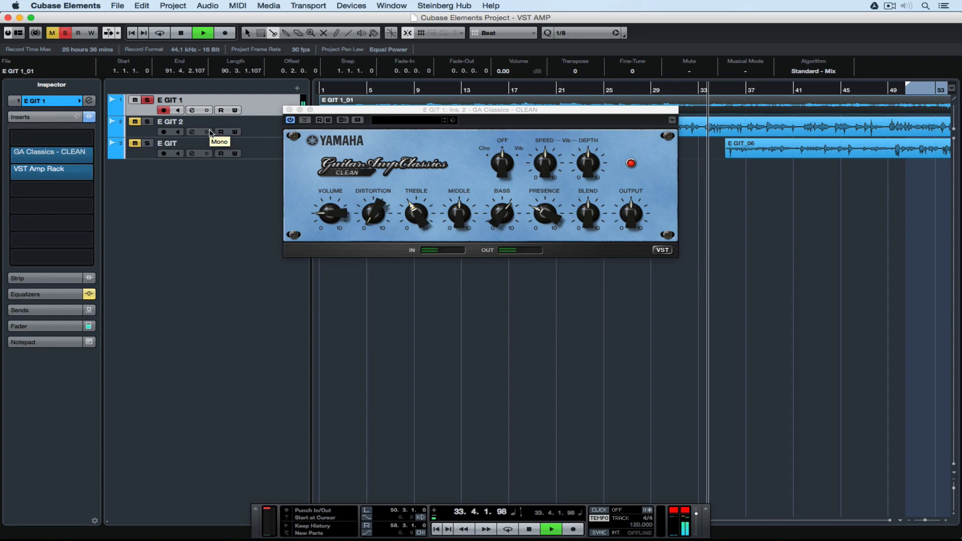
pyautogui.click(290, 121)
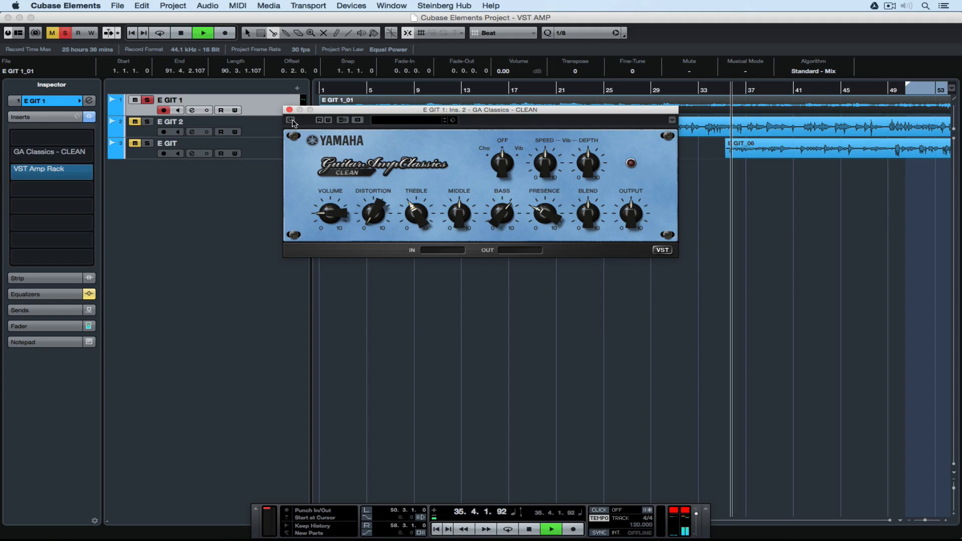
pyautogui.click(291, 120)
pyautogui.moveTo(405, 206); pyautogui.dragTo(412, 216)
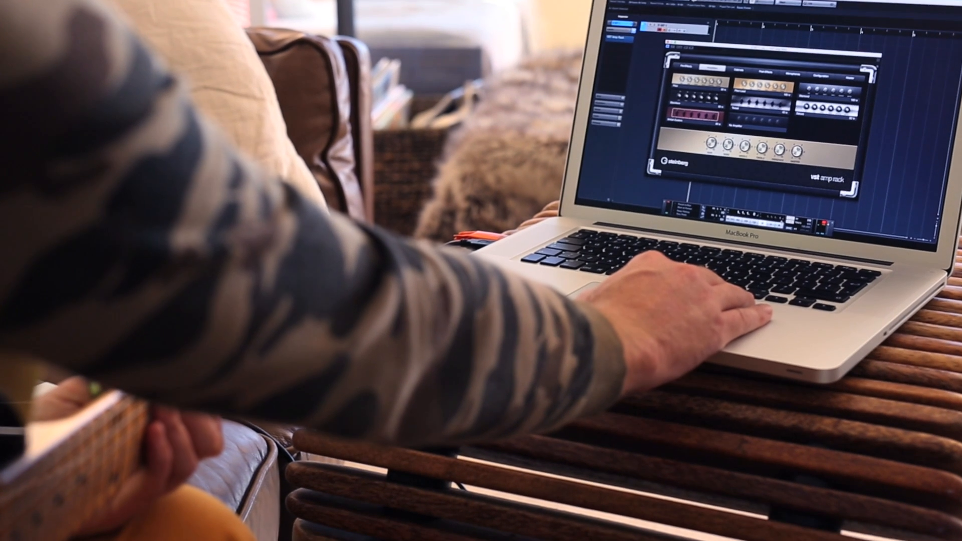